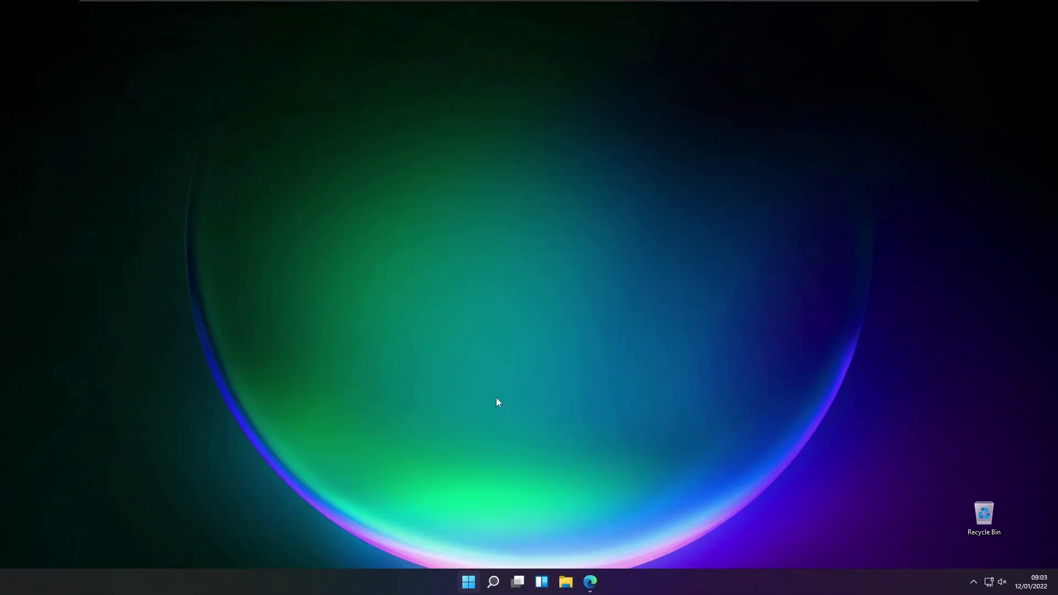
# - Open the Windows 11 Start menu
pyautogui.press('super')
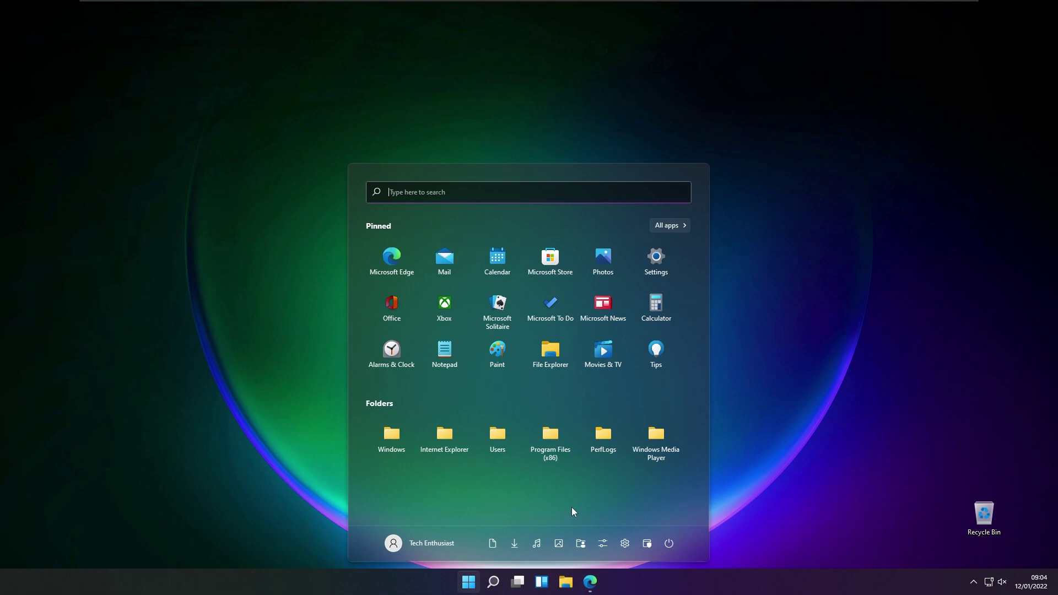
# - Bring Edge forward on the Start11 page and highlight 'Start Menu' and 'Taskbar' in the subtitle
pyautogui.click(590, 582)
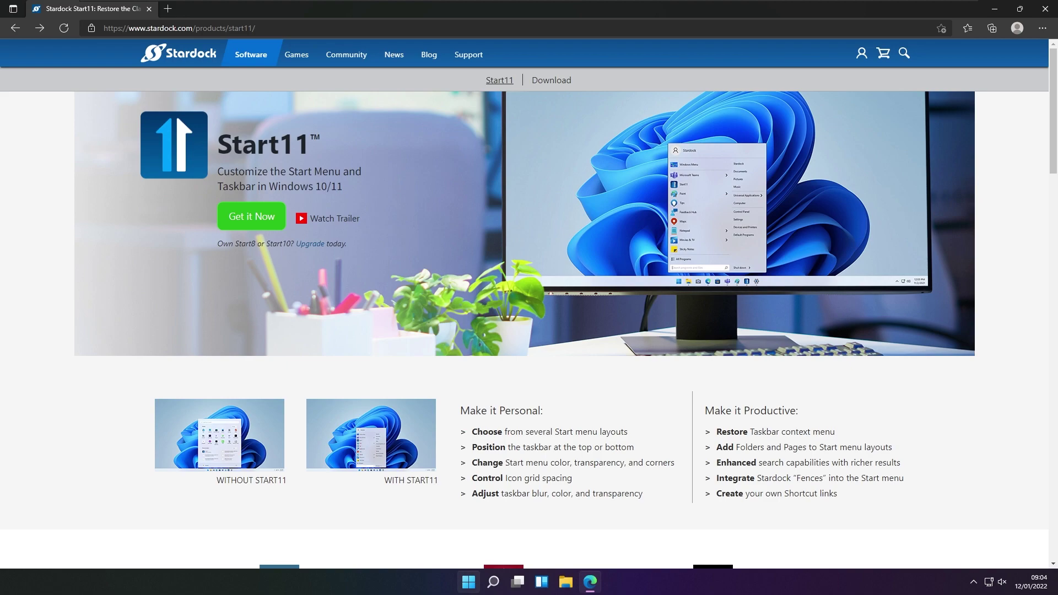
pyautogui.moveTo(288, 171); pyautogui.dragTo(335, 171)
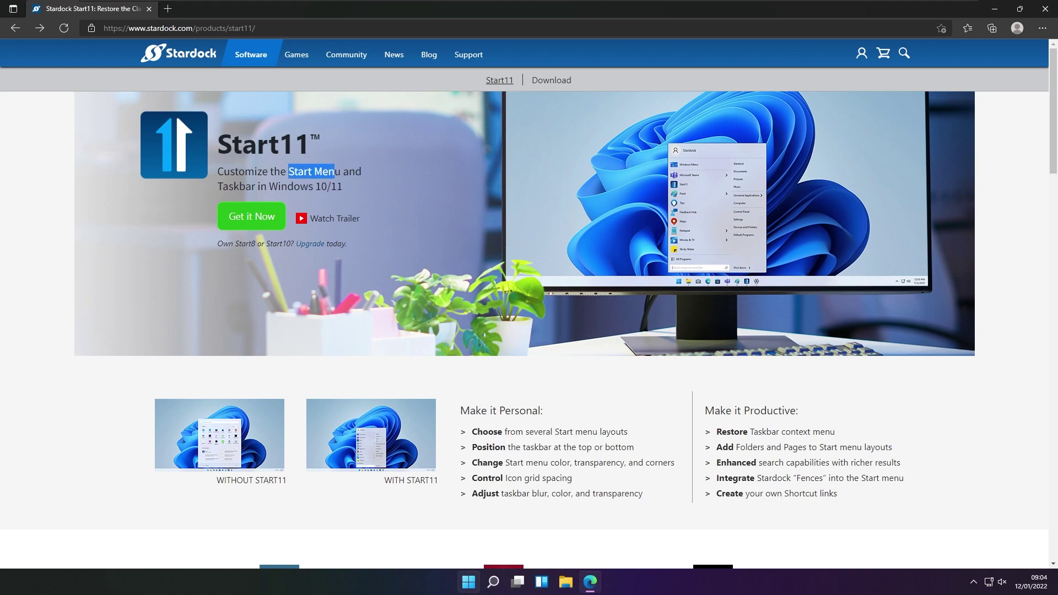
pyautogui.moveTo(217, 186); pyautogui.dragTo(253, 187)
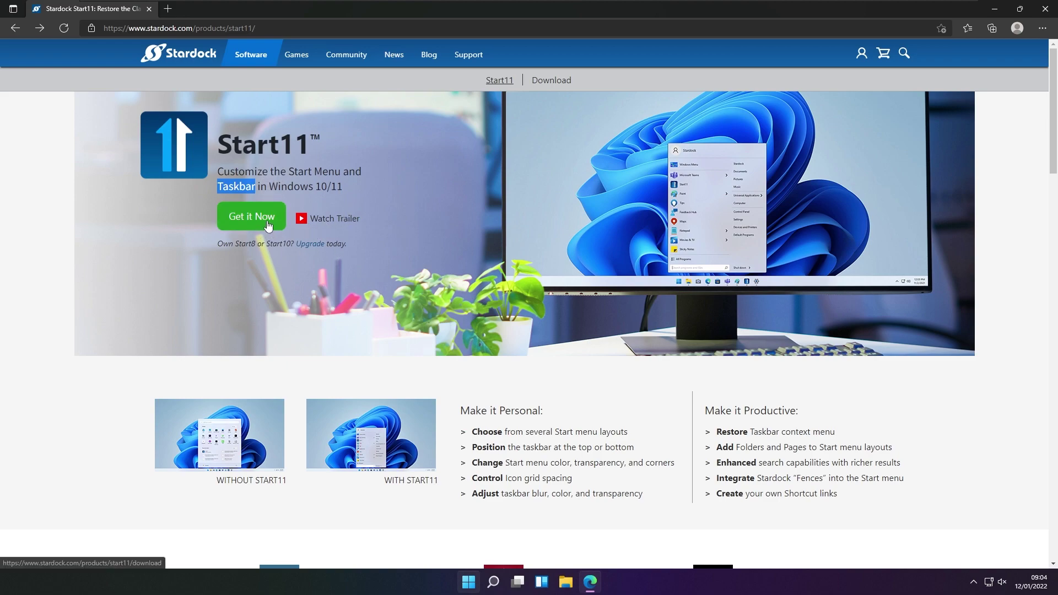
# - On the Start11 purchase page, start the free 30-day trial download and close Edge
pyautogui.click(242, 216)
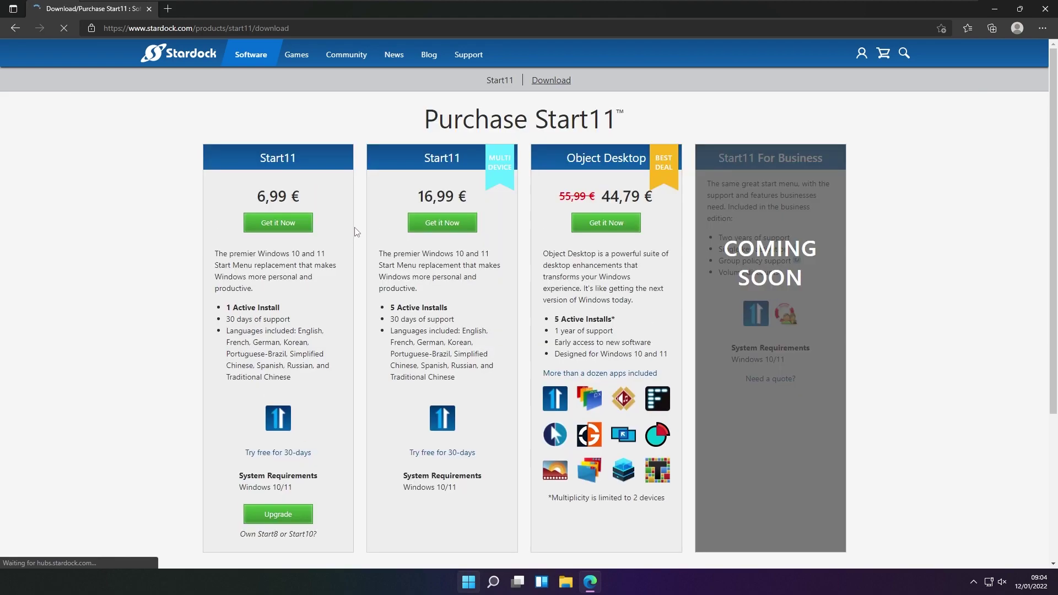
pyautogui.moveTo(255, 197); pyautogui.dragTo(301, 197)
pyautogui.click(304, 195)
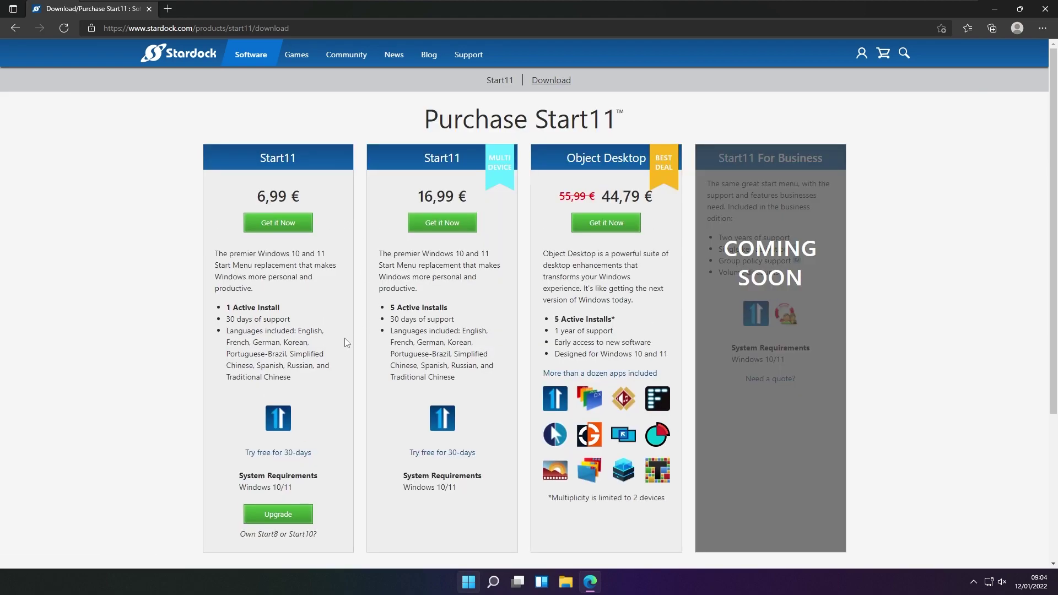
pyautogui.click(297, 455)
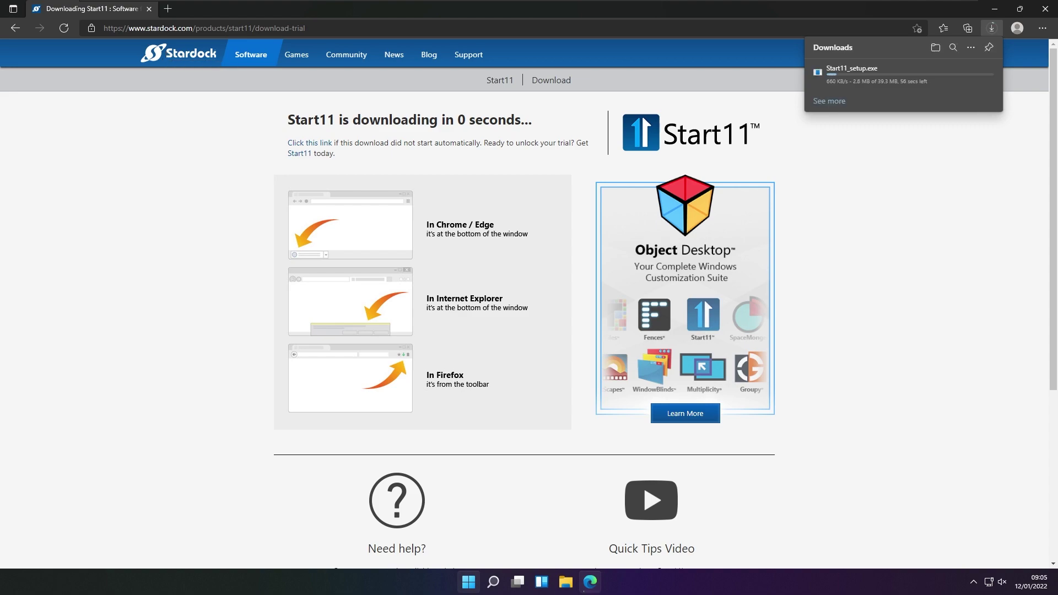
pyautogui.click(1044, 9)
# - Confirm closing Edge despite the download, then open Start and bring up its right-click options
pyautogui.click(601, 92)
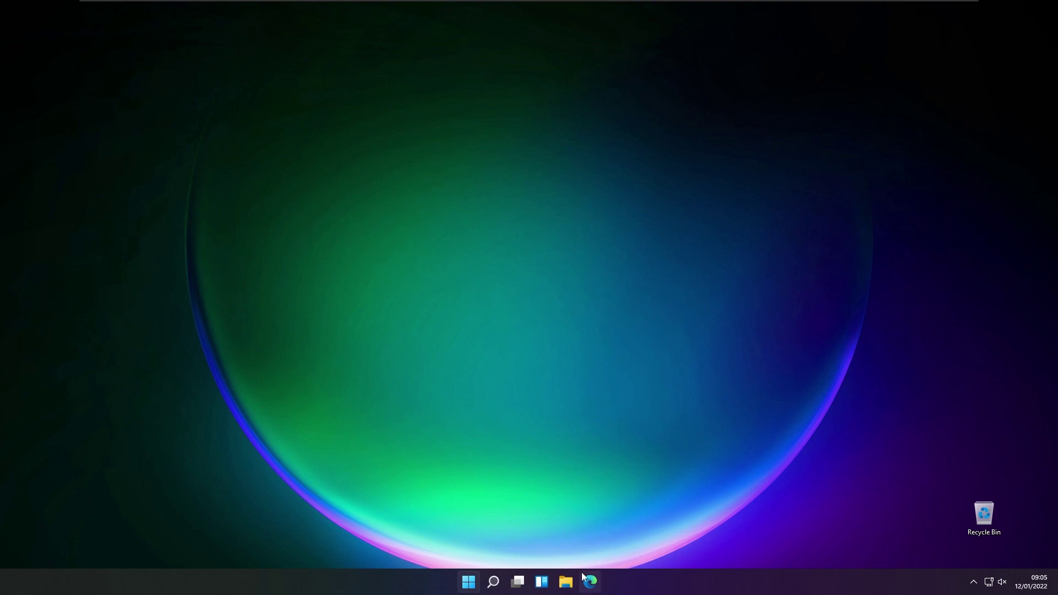
pyautogui.click(468, 585)
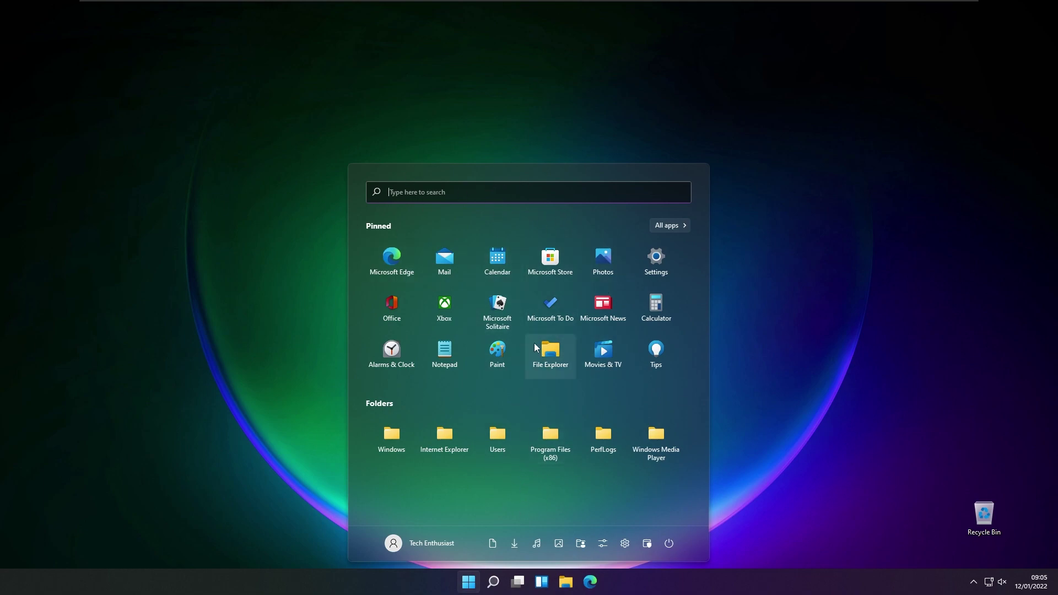
pyautogui.rightClick(533, 485)
# - Open Configure Start11 and preview the Windows 7 and Modern menu styles
pyautogui.click(590, 570)
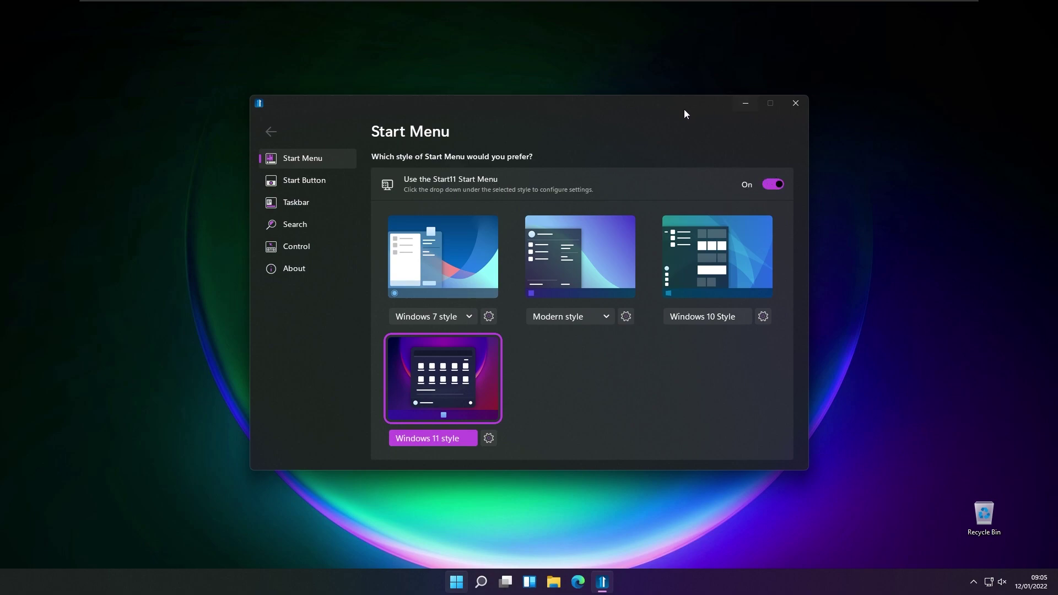
pyautogui.click(477, 251)
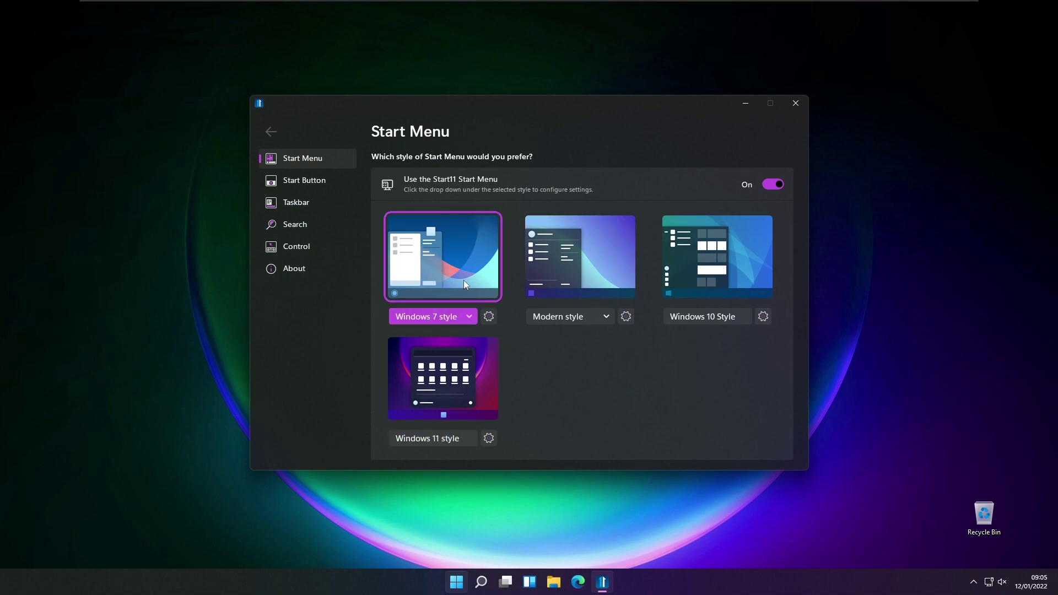
pyautogui.click(460, 588)
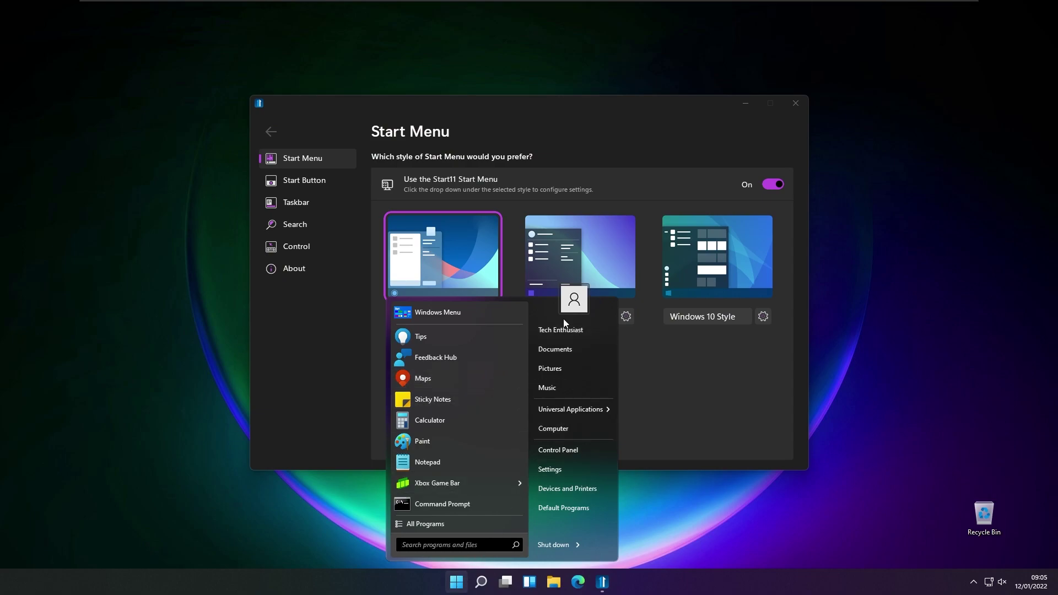
pyautogui.click(704, 408)
pyautogui.click(587, 269)
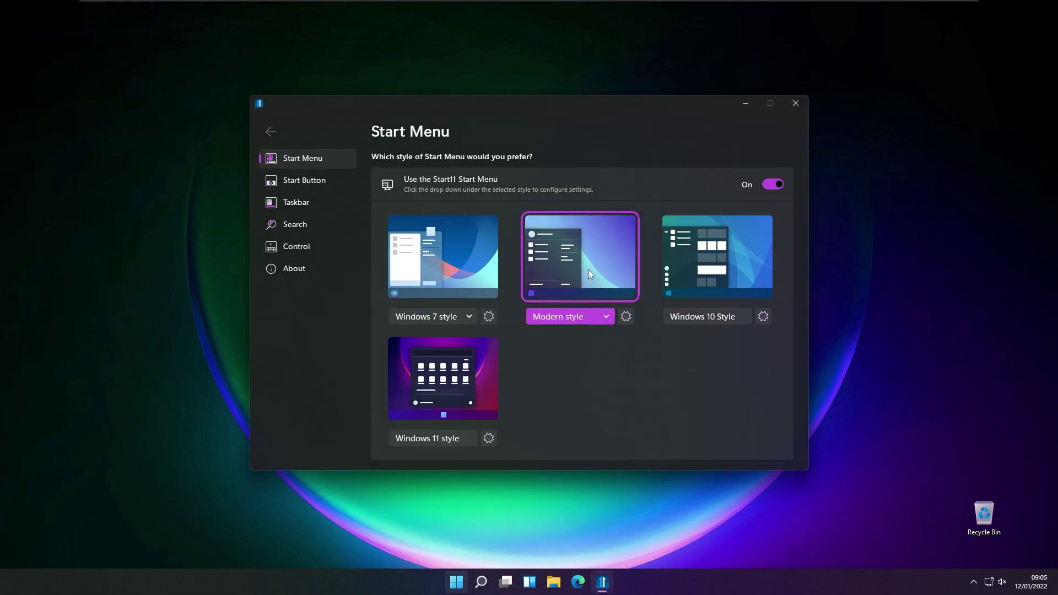
pyautogui.click(456, 582)
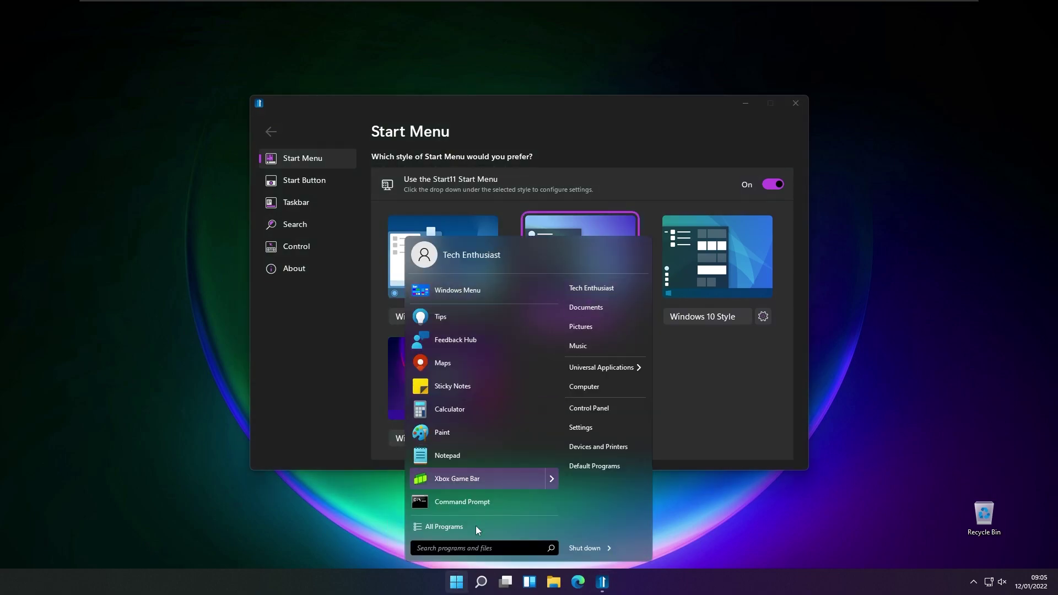
# - Preview the Windows 10 style, then switch back to and preview the Windows 11 style
pyautogui.click(716, 310)
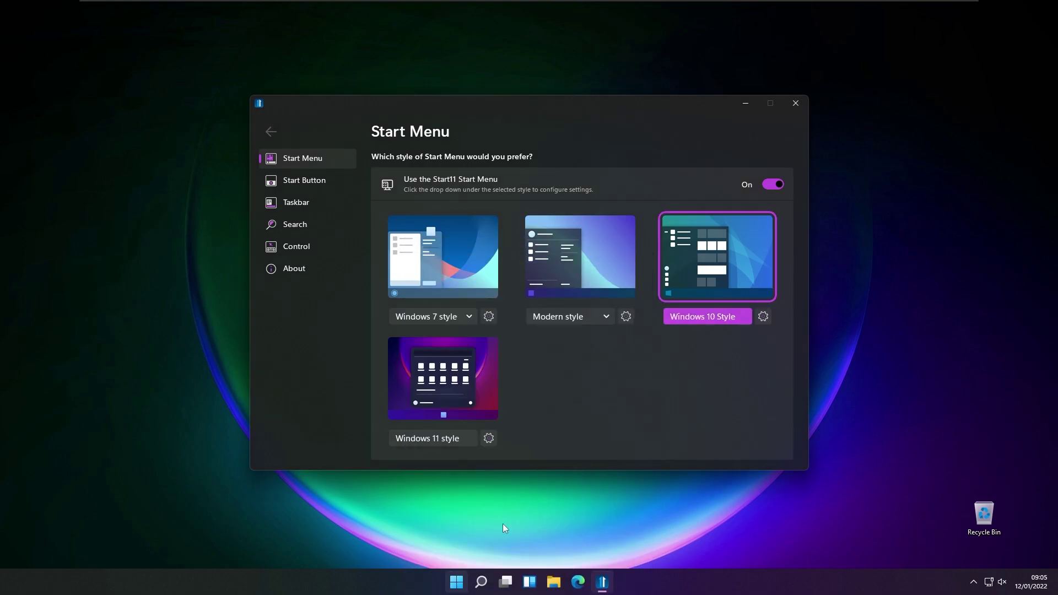
pyautogui.click(466, 589)
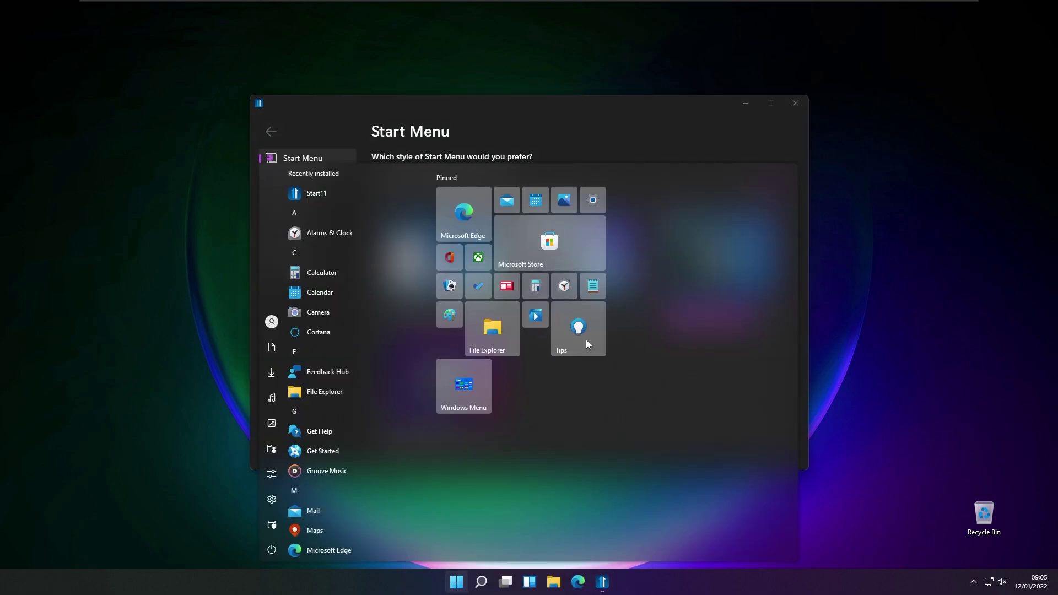
pyautogui.click(703, 121)
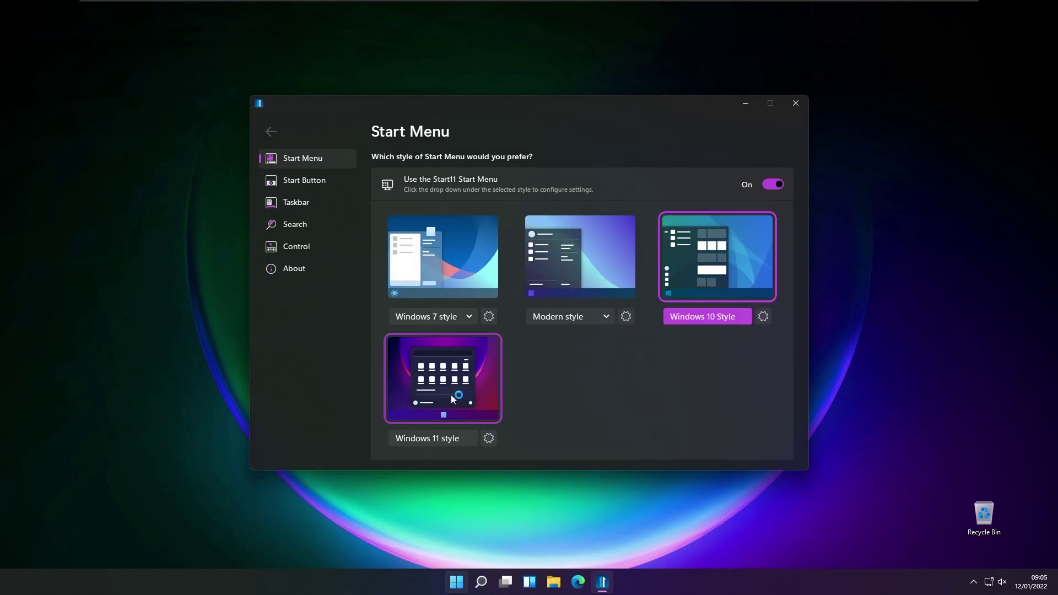
pyautogui.click(456, 384)
pyautogui.click(456, 581)
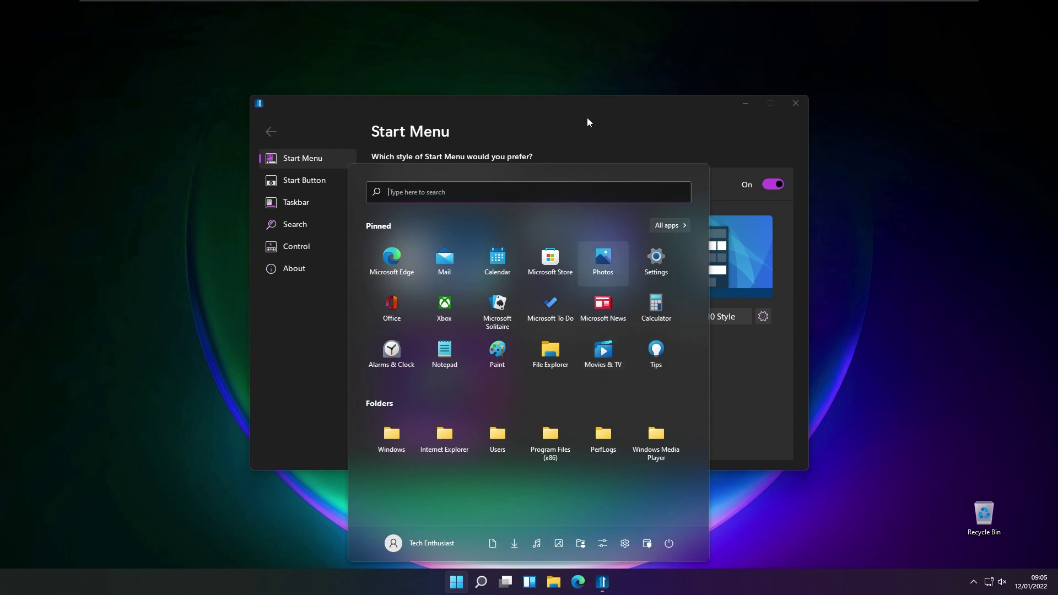
# - Open the Windows 11 style's configuration and select Downloads in its Shortcuts list
pyautogui.click(558, 111)
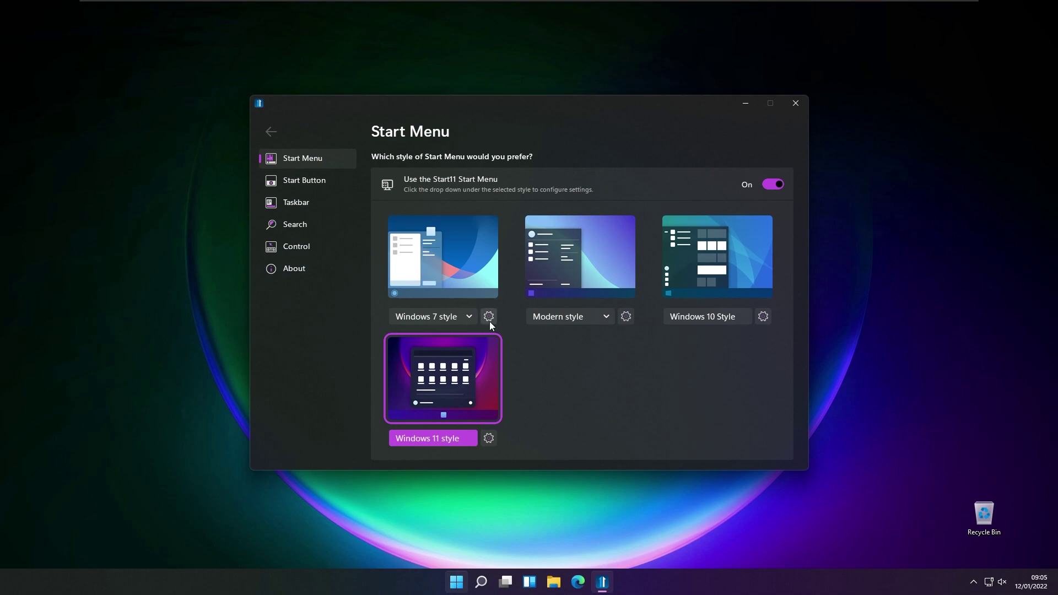
pyautogui.click(492, 439)
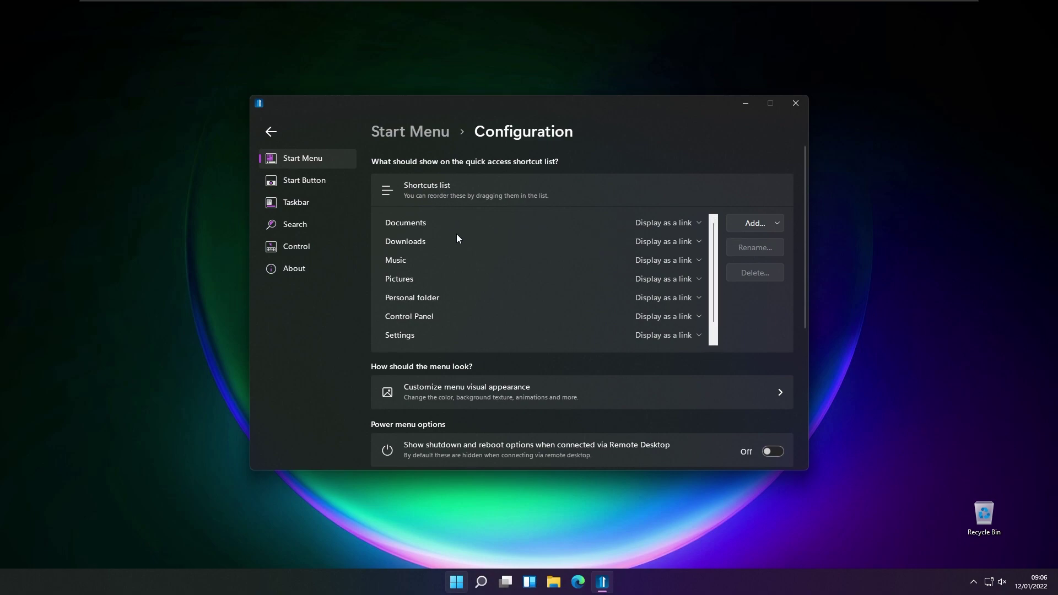
pyautogui.click(428, 241)
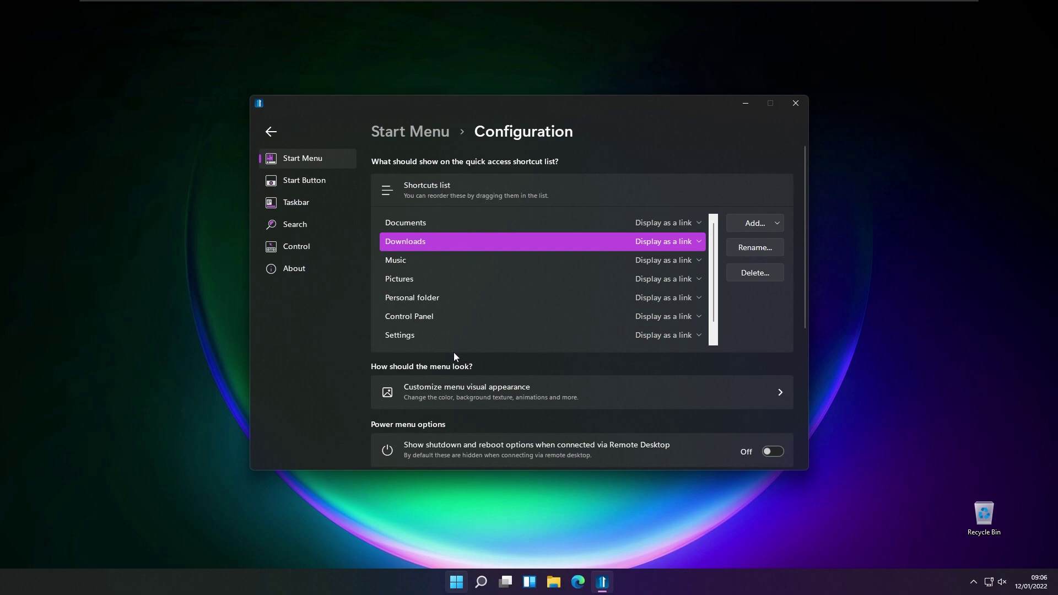
pyautogui.scroll(-1, 457, 352)
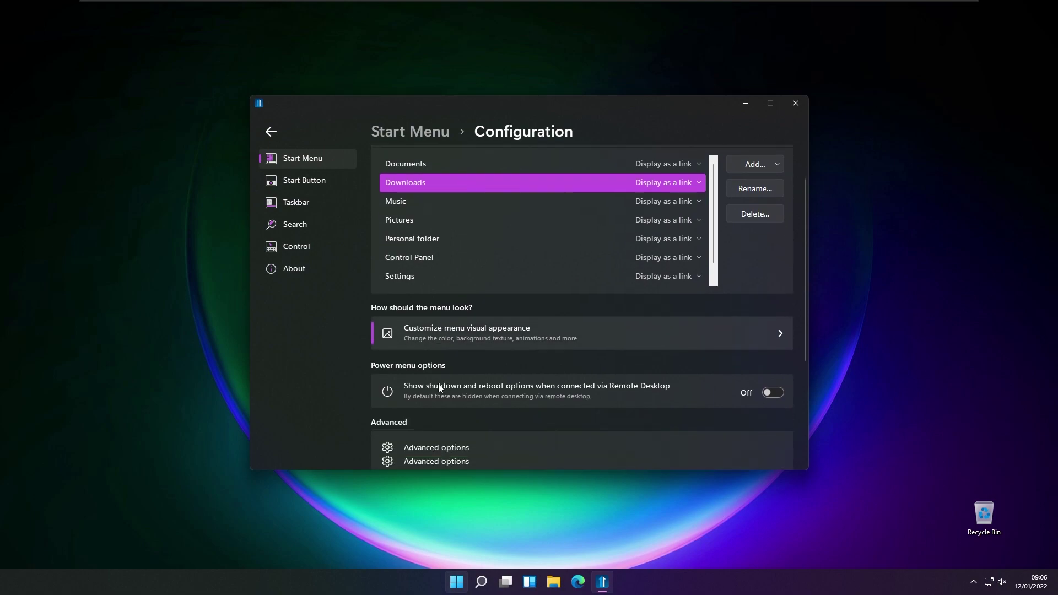
# - Lower the menu transparency to 31% solid under Visual appearance and preview the Start menu
pyautogui.click(508, 326)
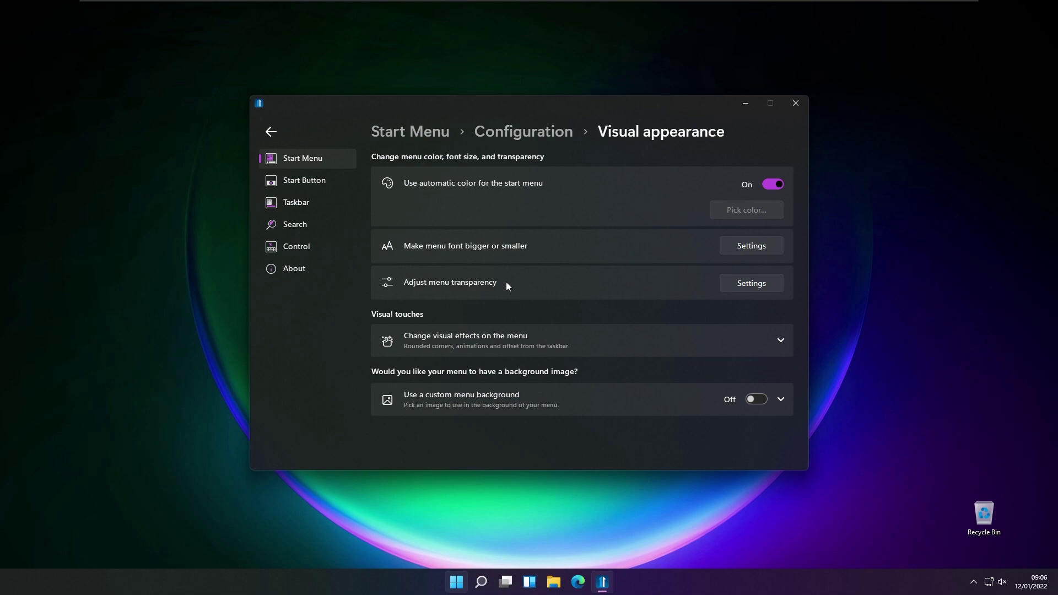
pyautogui.click(733, 285)
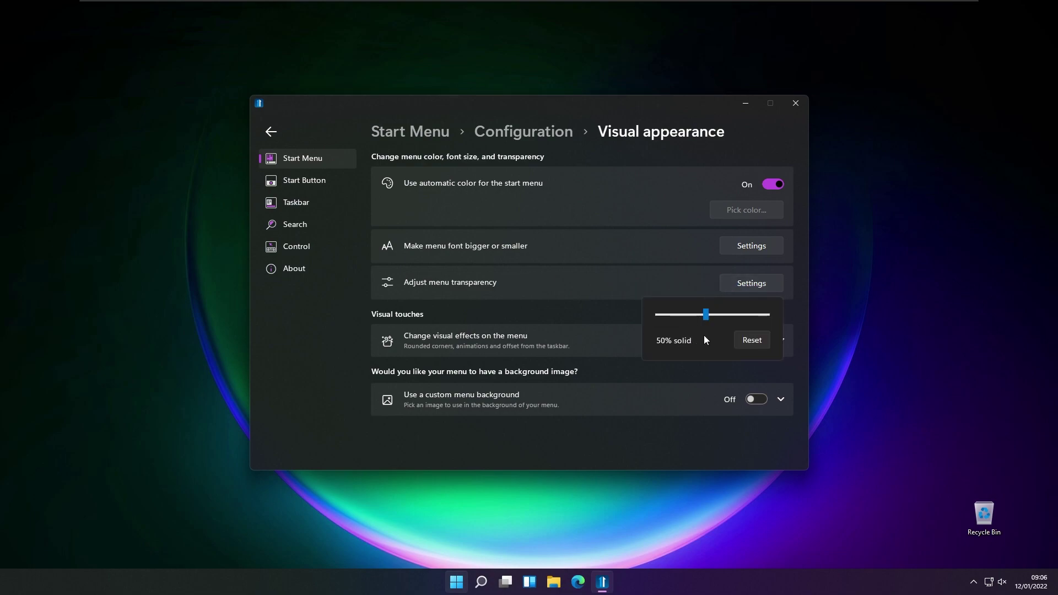
pyautogui.moveTo(705, 317); pyautogui.dragTo(680, 317)
pyautogui.press('super')
pyautogui.press('super')
pyautogui.press('super')
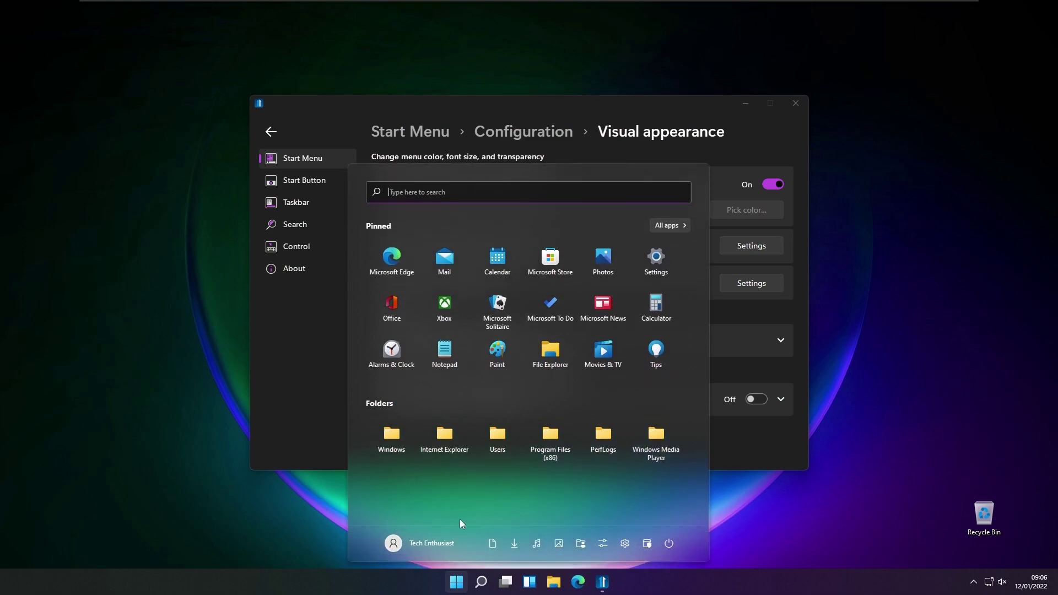
pyautogui.click(559, 113)
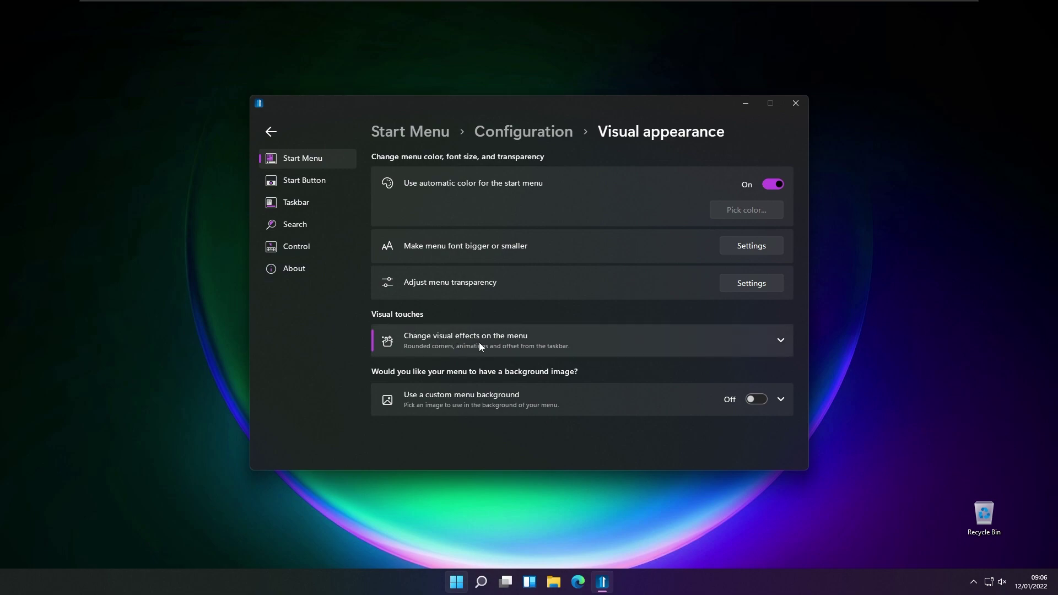
# - Turn the menu's rounded corners off and back on, previewing the Start menu each time
pyautogui.click(505, 339)
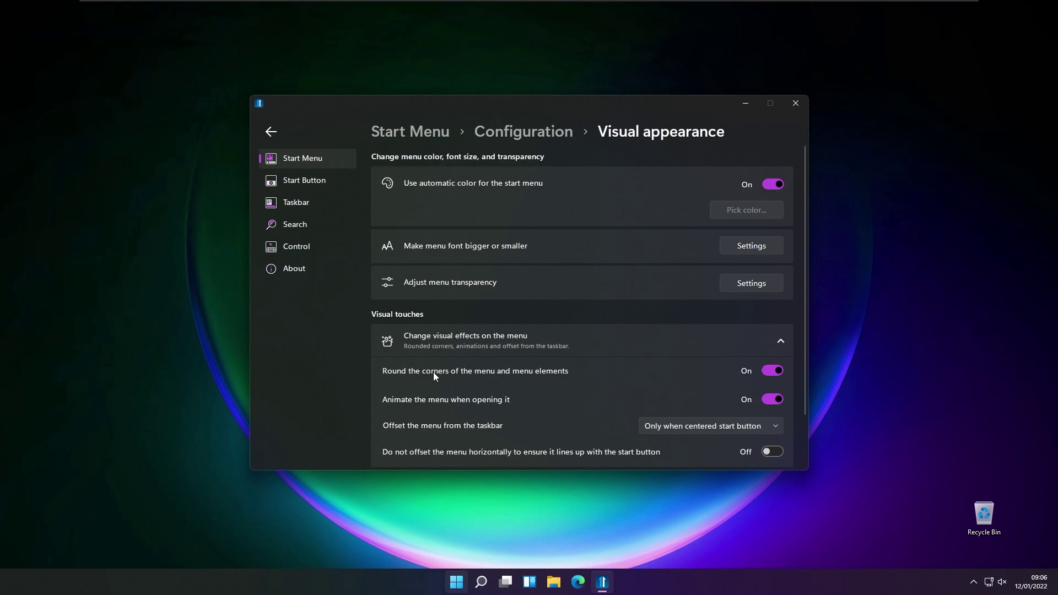
pyautogui.click(762, 371)
pyautogui.click(456, 582)
pyautogui.click(455, 583)
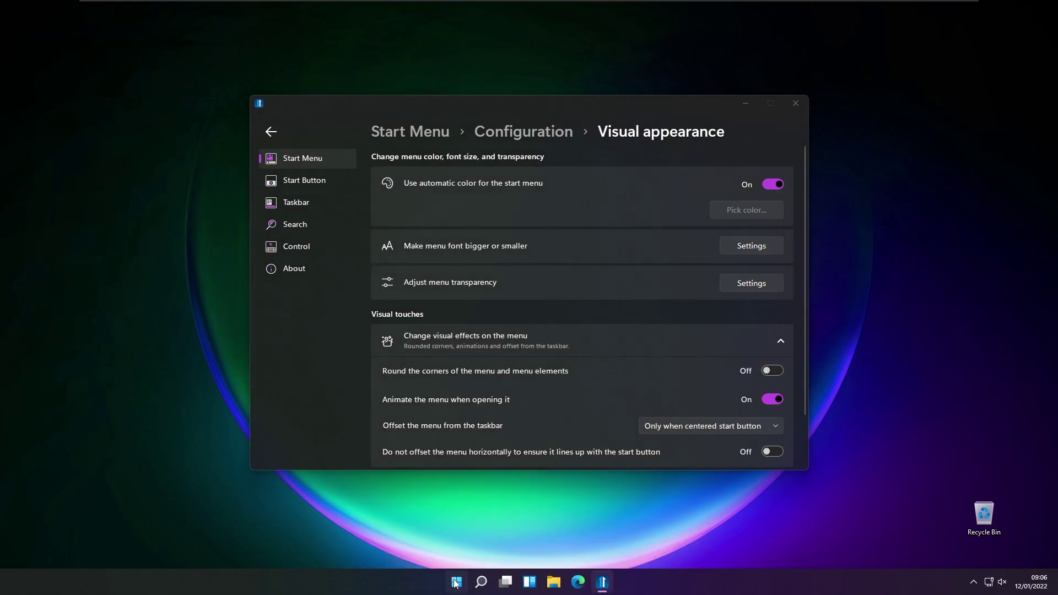
pyautogui.click(455, 583)
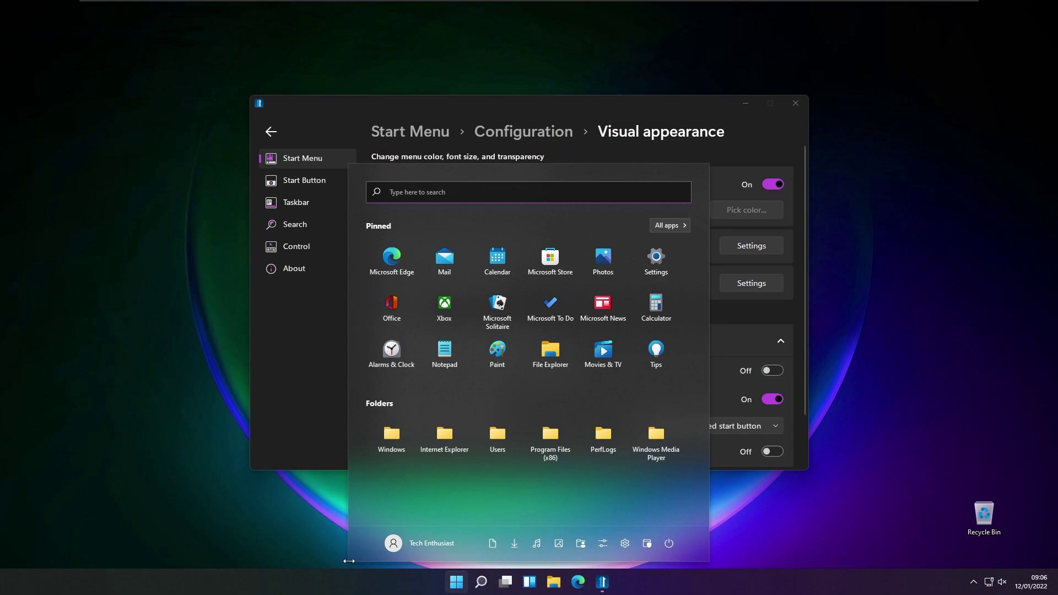
pyautogui.click(774, 373)
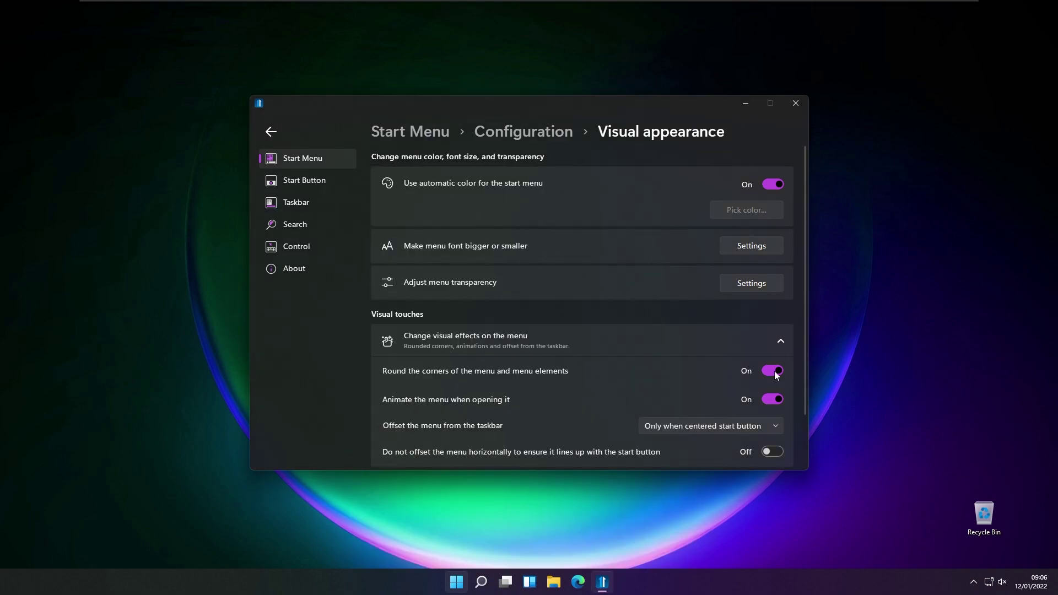
pyautogui.click(457, 582)
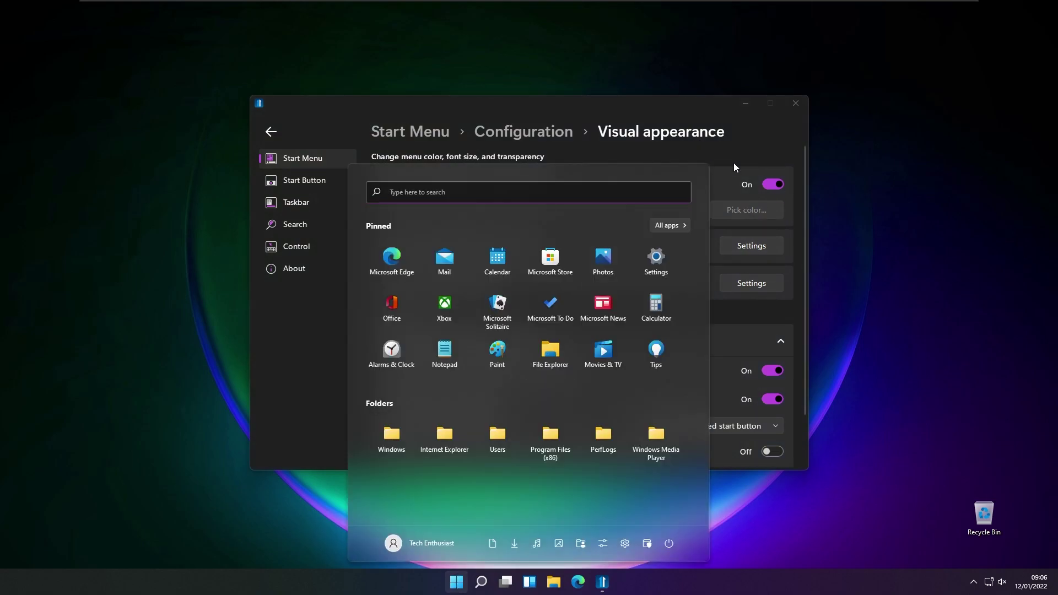
pyautogui.click(719, 201)
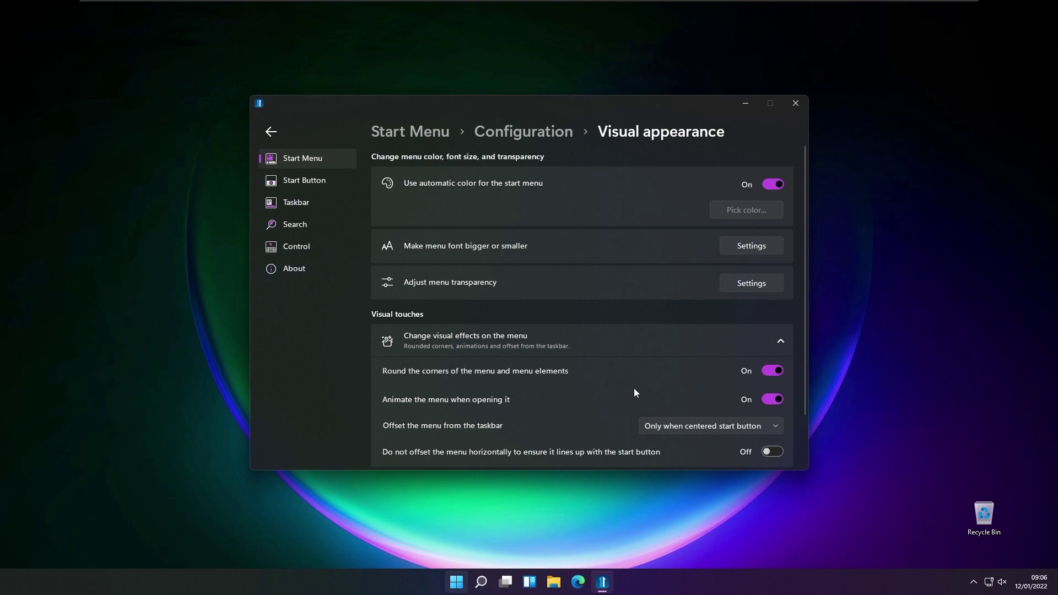
# - Disable and re-enable horizontal menu offset, then return to the Start Menu style choices
pyautogui.scroll(-2, 431, 429)
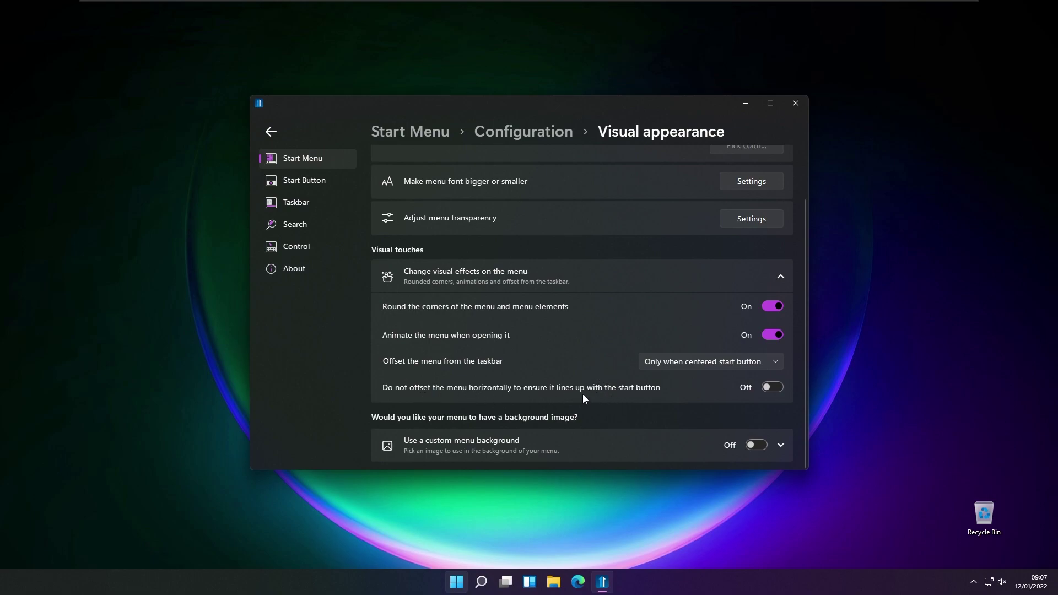
pyautogui.click(759, 390)
pyautogui.click(456, 581)
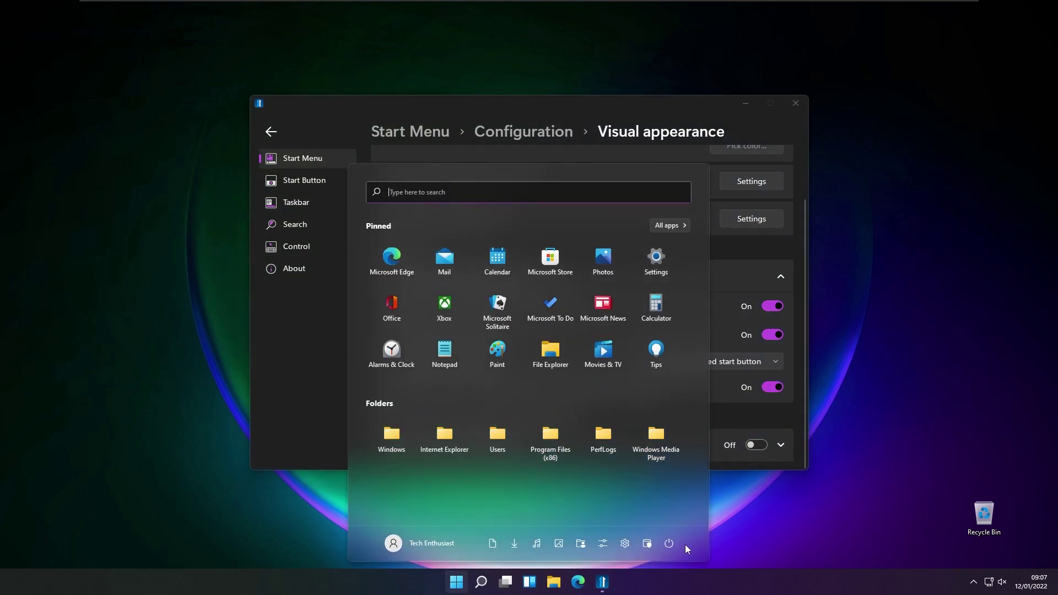
pyautogui.click(773, 388)
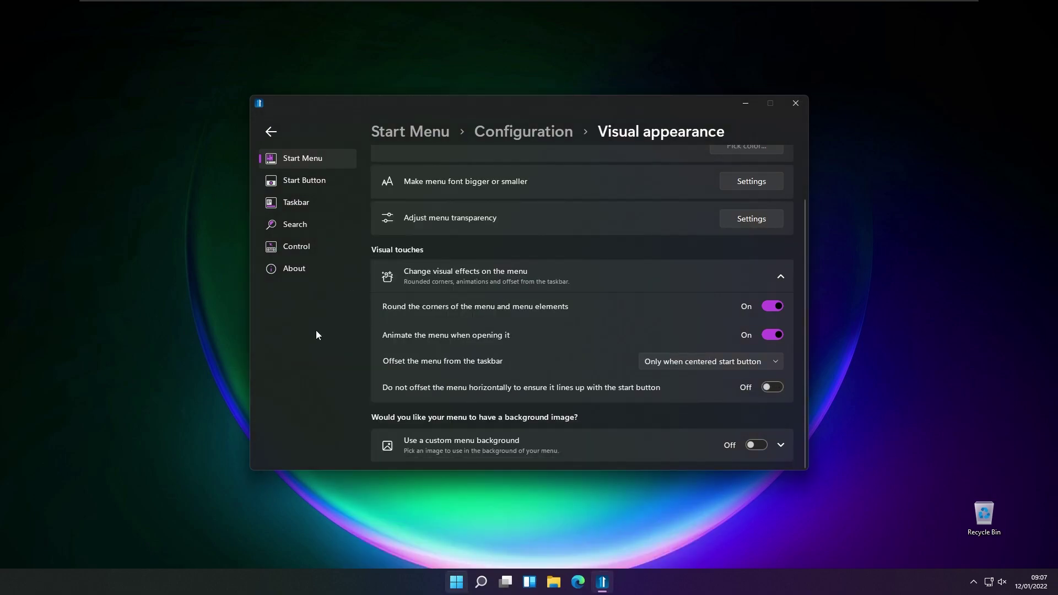
pyautogui.click(387, 132)
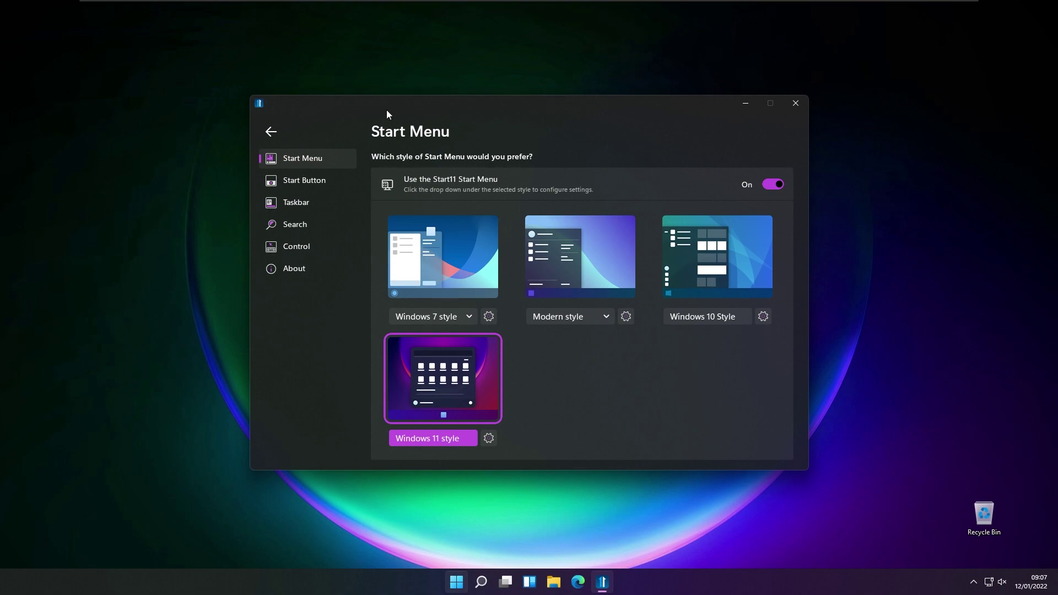
# - View the About page for Start11 version 1.1, then return to the Start Menu settings
pyautogui.click(308, 269)
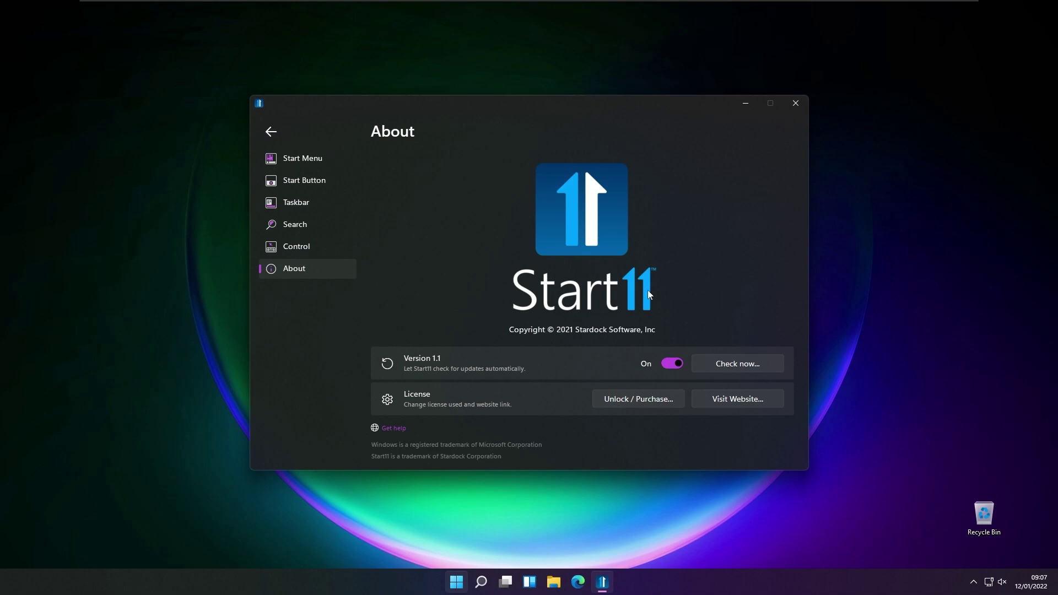
pyautogui.click(273, 132)
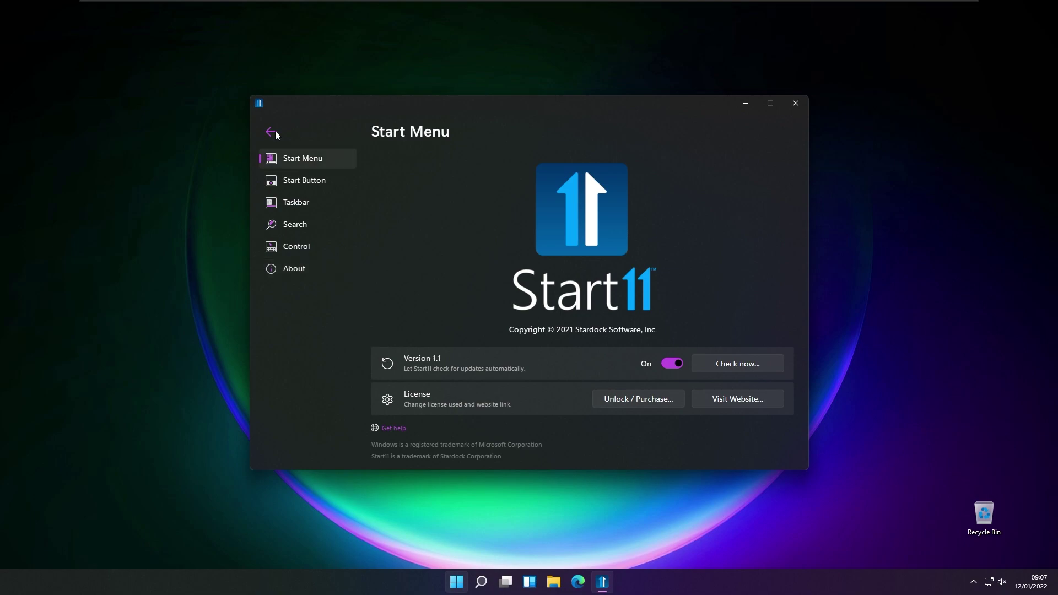
# - Close Start11 settings and choose to pin a folder from the Start menu's right-click options
pyautogui.click(796, 103)
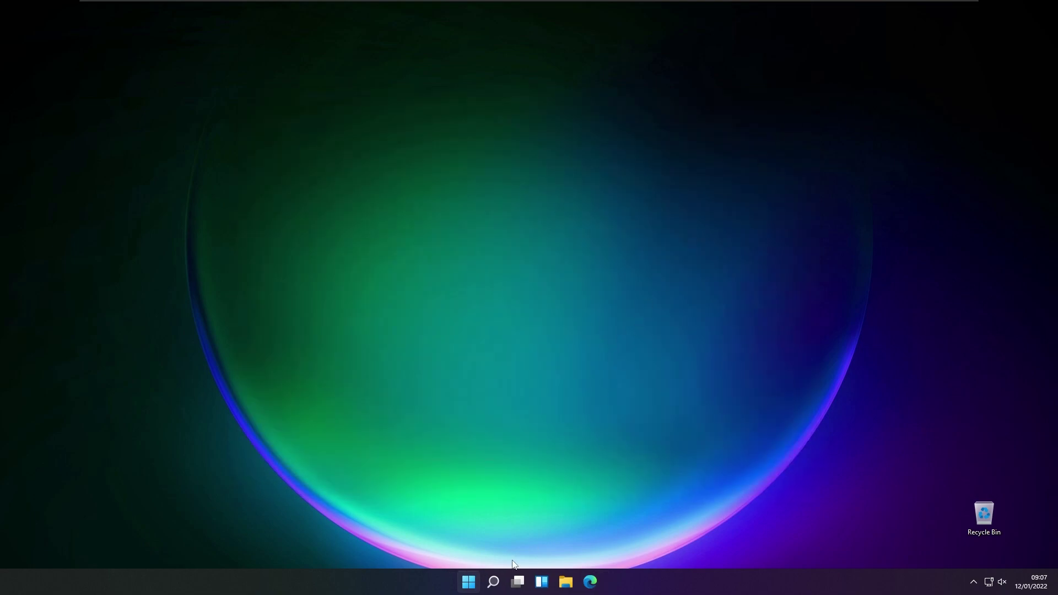
pyautogui.click(468, 581)
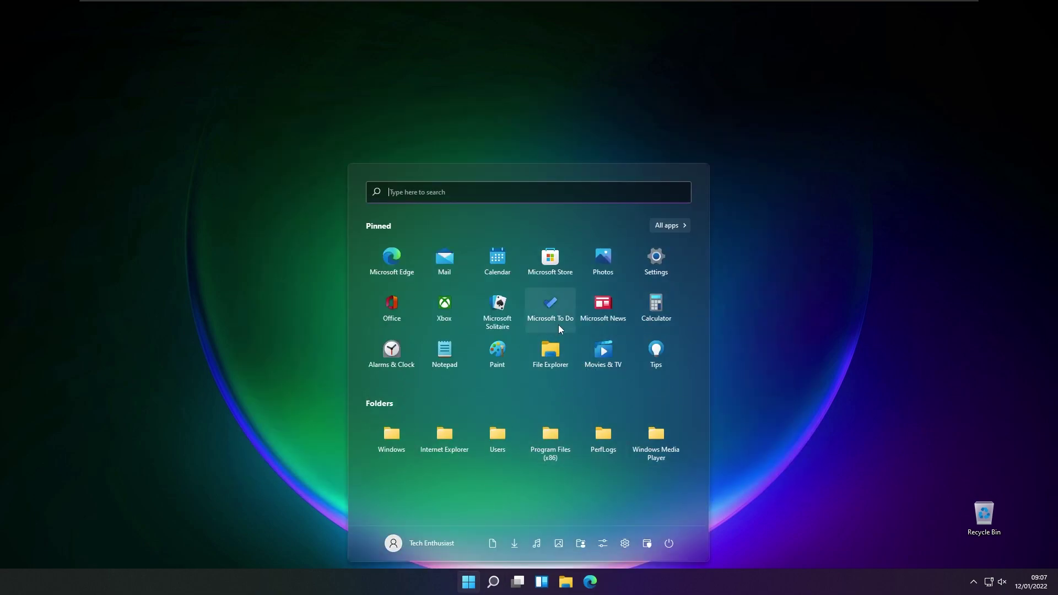
pyautogui.rightClick(447, 485)
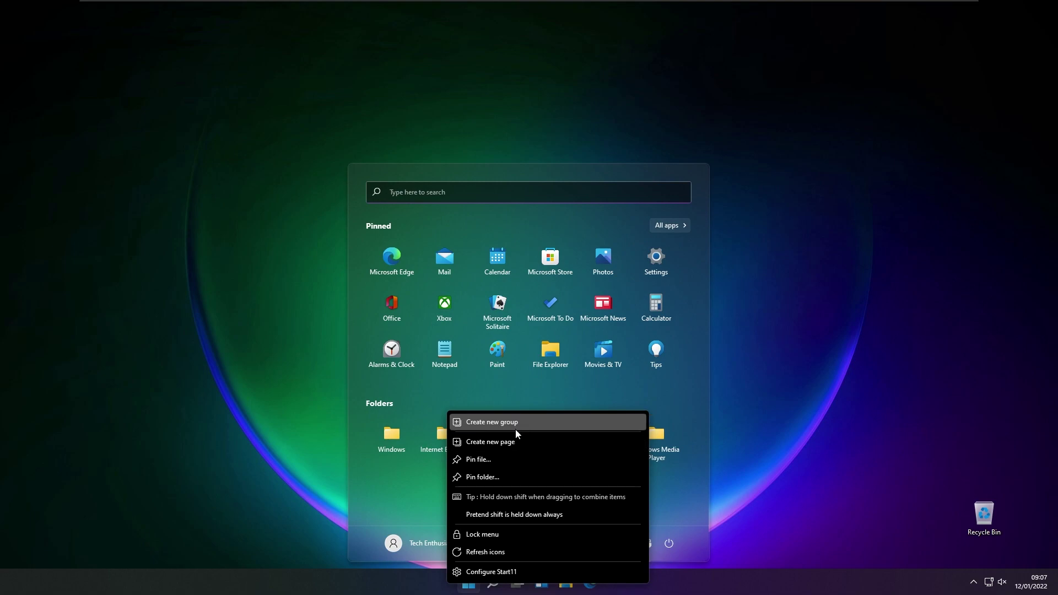
pyautogui.click(507, 476)
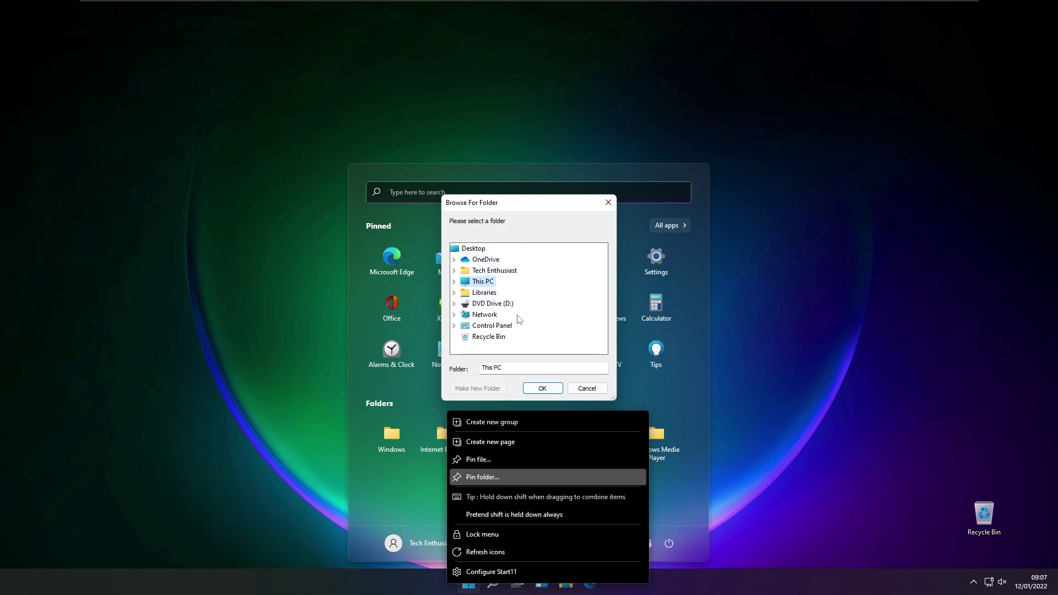
# - Browse through This PC, Local Disk (C:) and Users to Tech Enthusiast and pin it
pyautogui.doubleClick(479, 281)
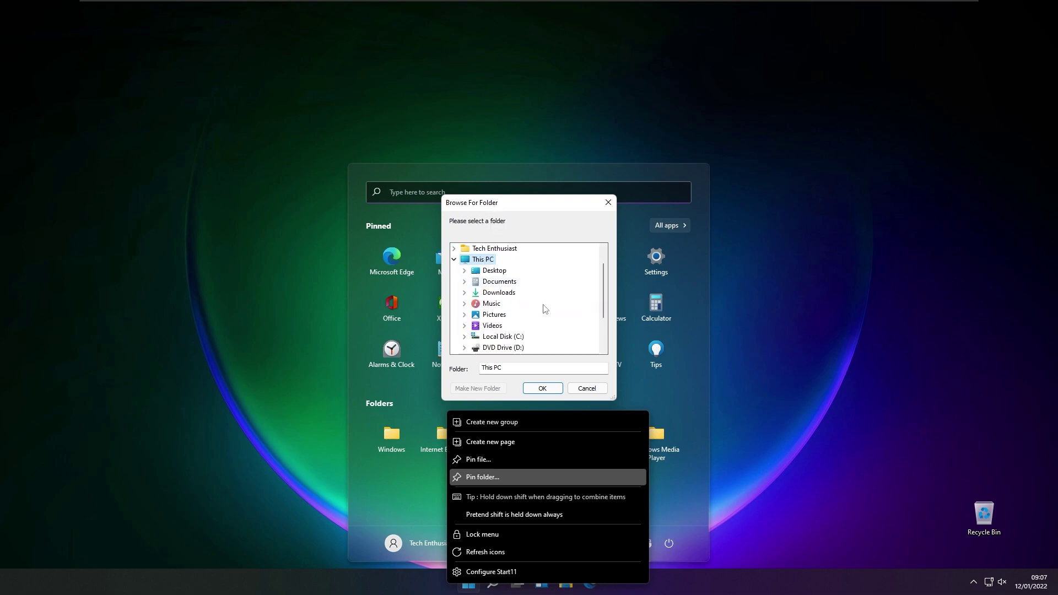
pyautogui.doubleClick(524, 336)
pyautogui.scroll(-1, 548, 325)
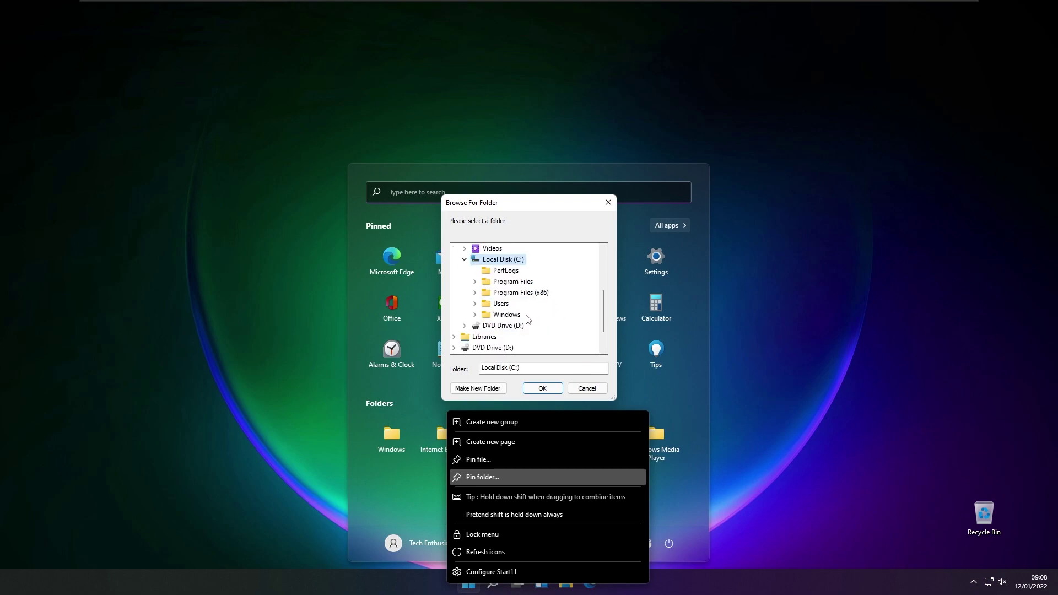
pyautogui.doubleClick(501, 305)
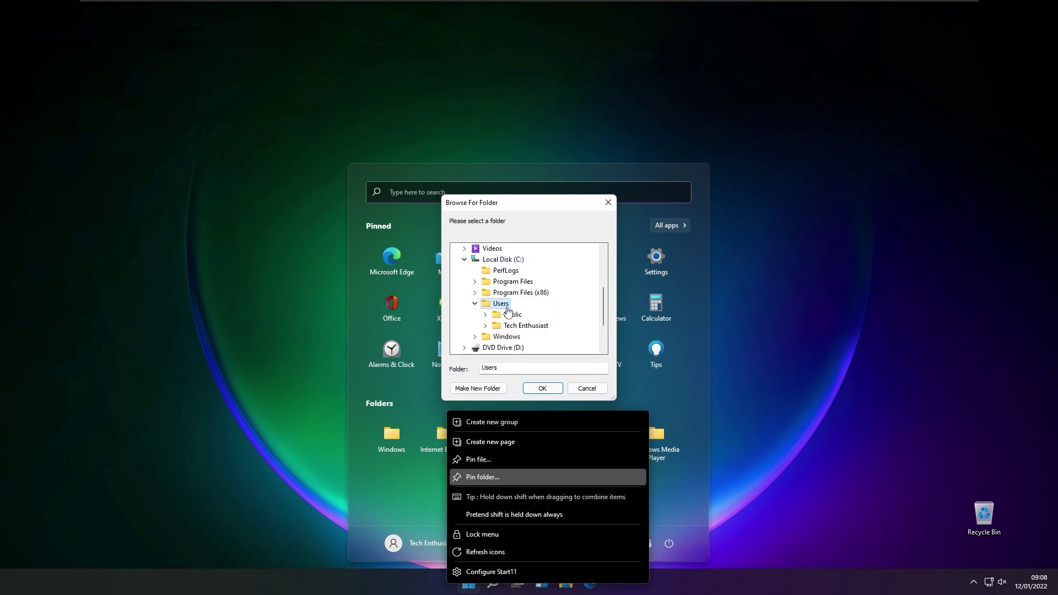
pyautogui.doubleClick(538, 325)
pyautogui.scroll(1, 488, 264)
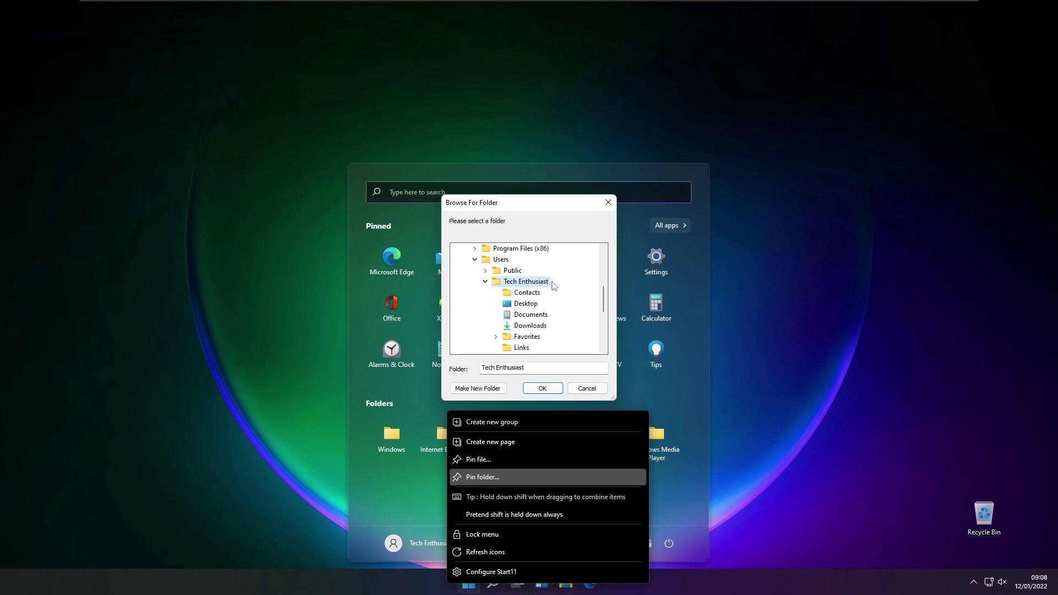
pyautogui.click(485, 282)
pyautogui.click(542, 388)
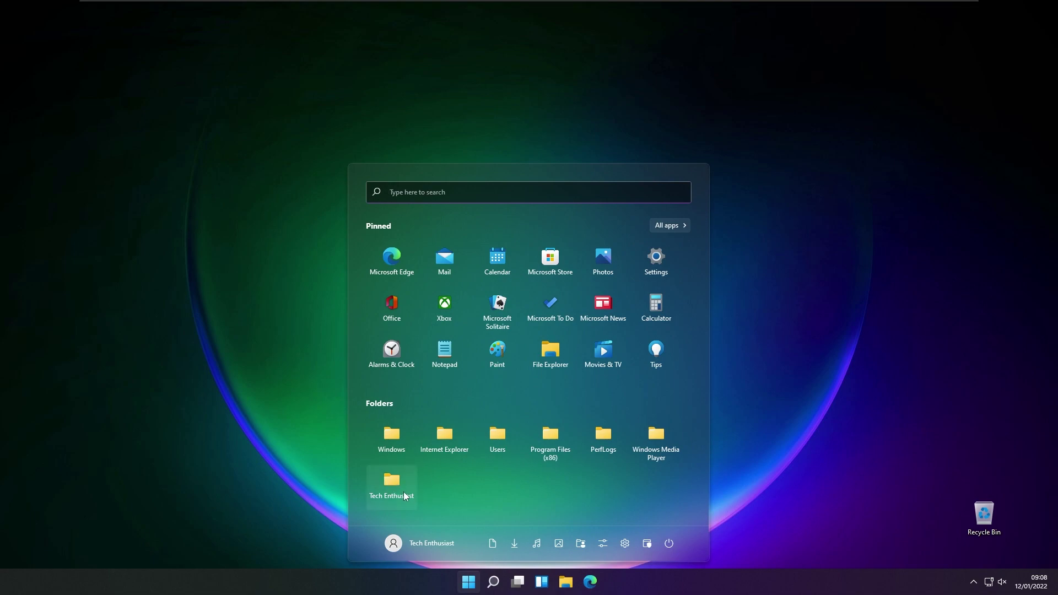
pyautogui.click(404, 494)
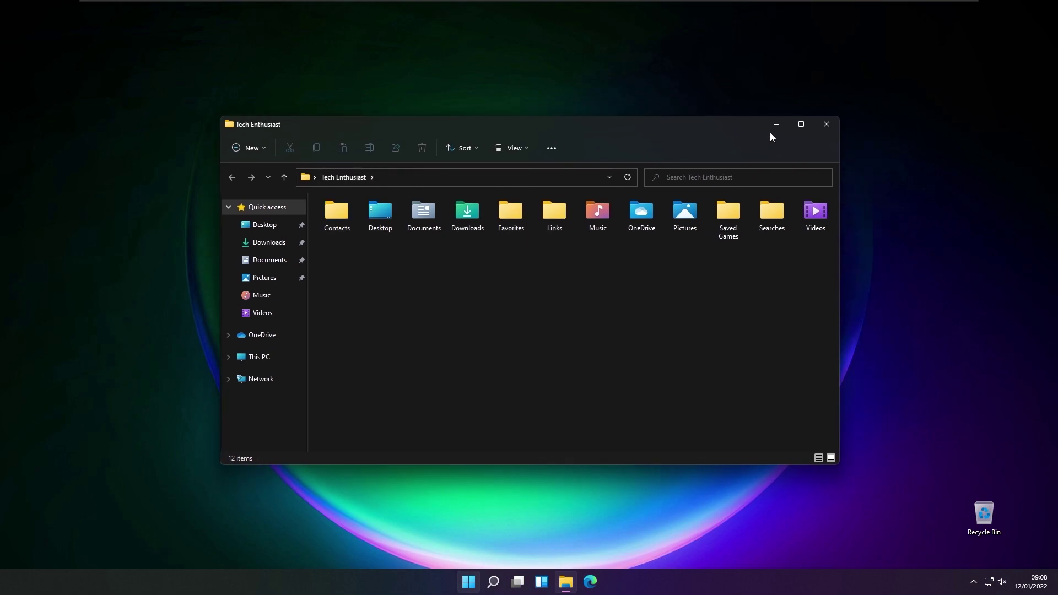
pyautogui.click(772, 131)
# - Pin New Text Document from the Desktop to the Start menu using Pin file
pyautogui.click(472, 588)
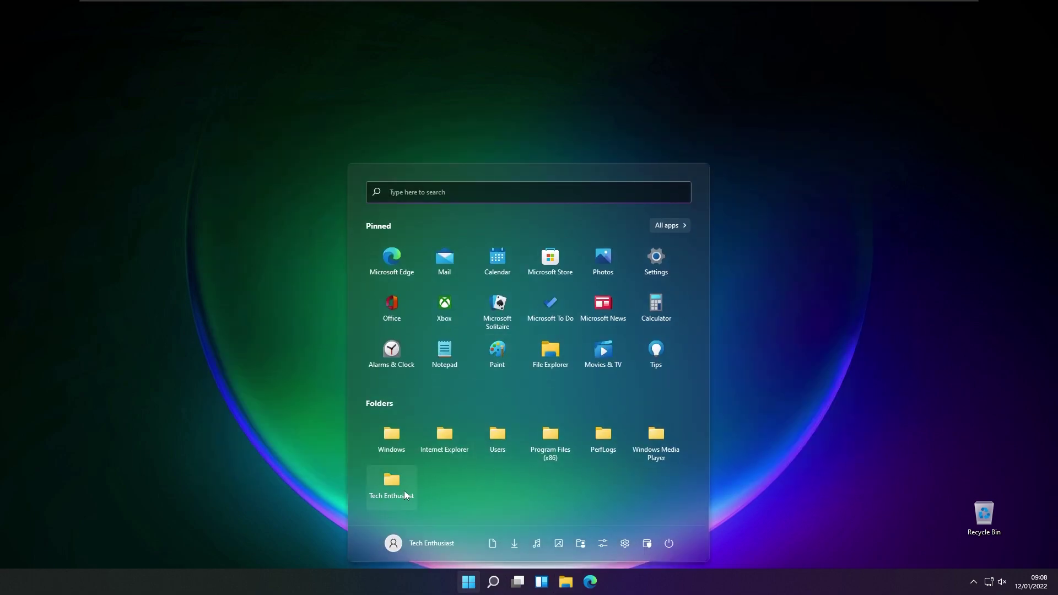
pyautogui.rightClick(468, 491)
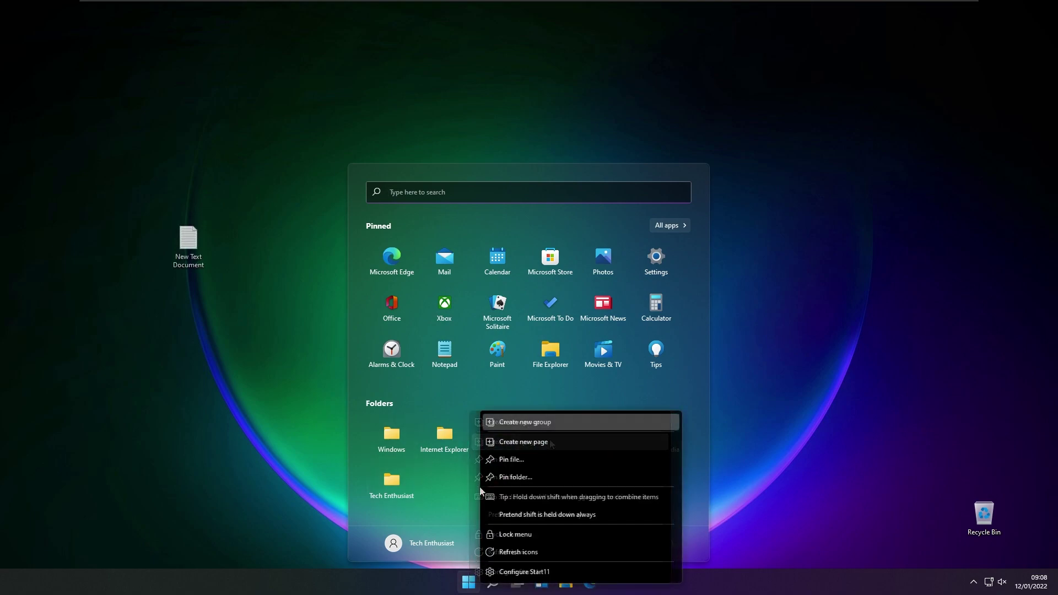
pyautogui.click(573, 461)
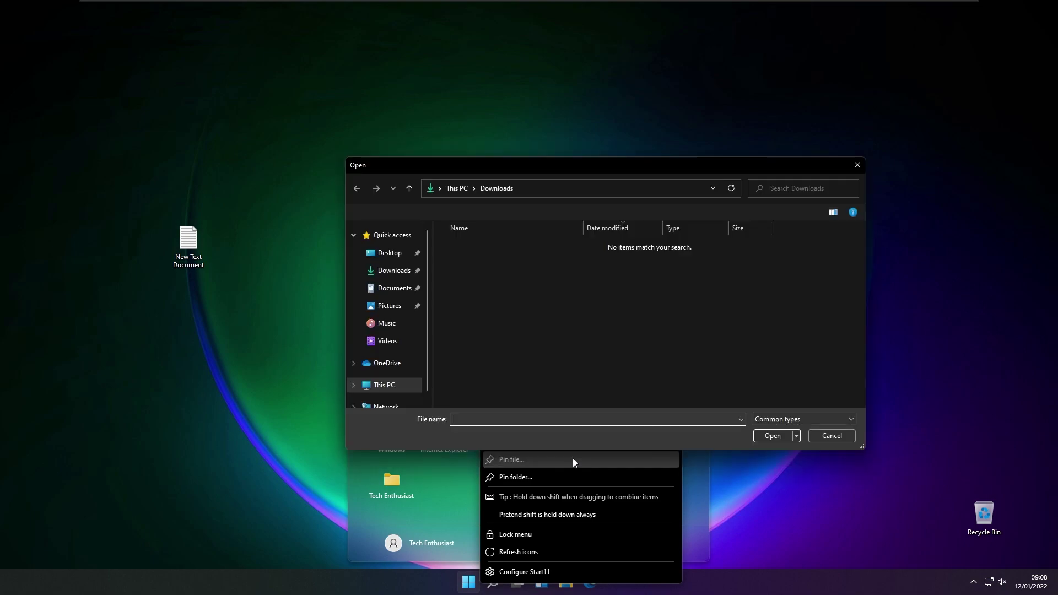
pyautogui.click(389, 253)
pyautogui.click(507, 242)
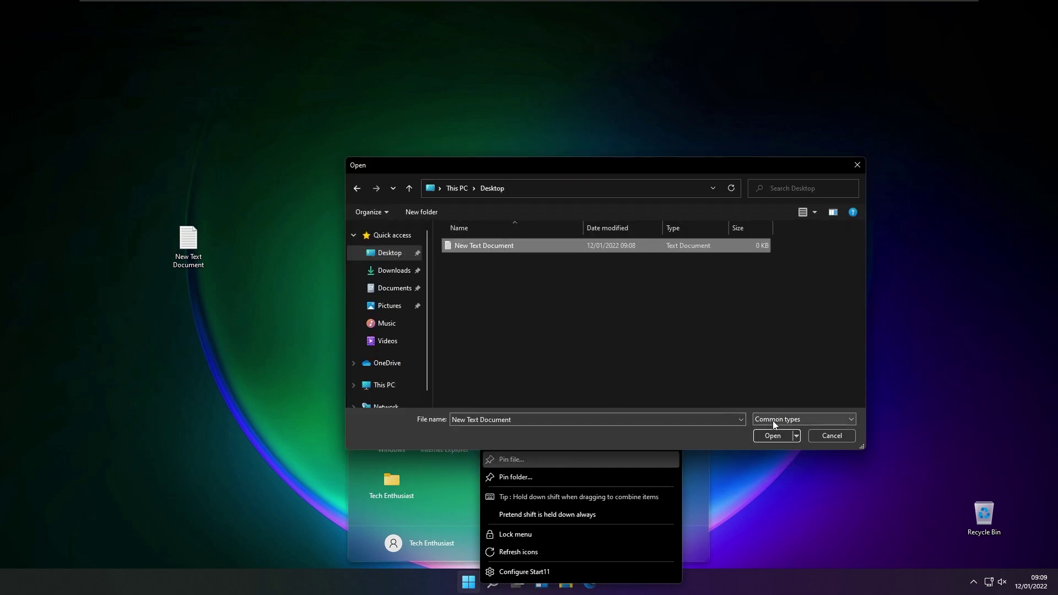
pyautogui.click(770, 435)
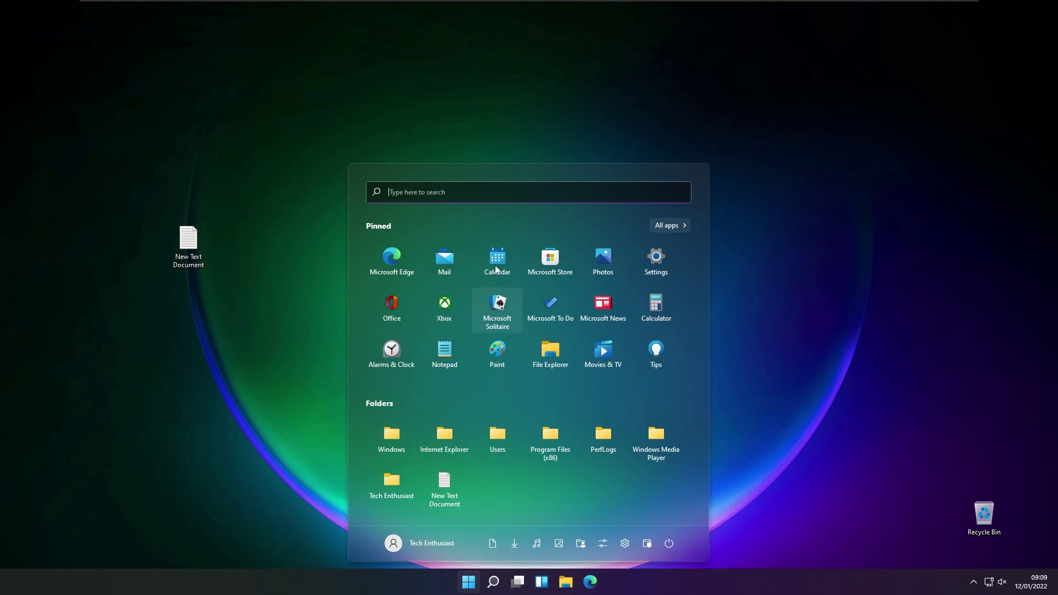
# - Create a new group below the Folders section and rename it 'Work'
pyautogui.rightClick(527, 449)
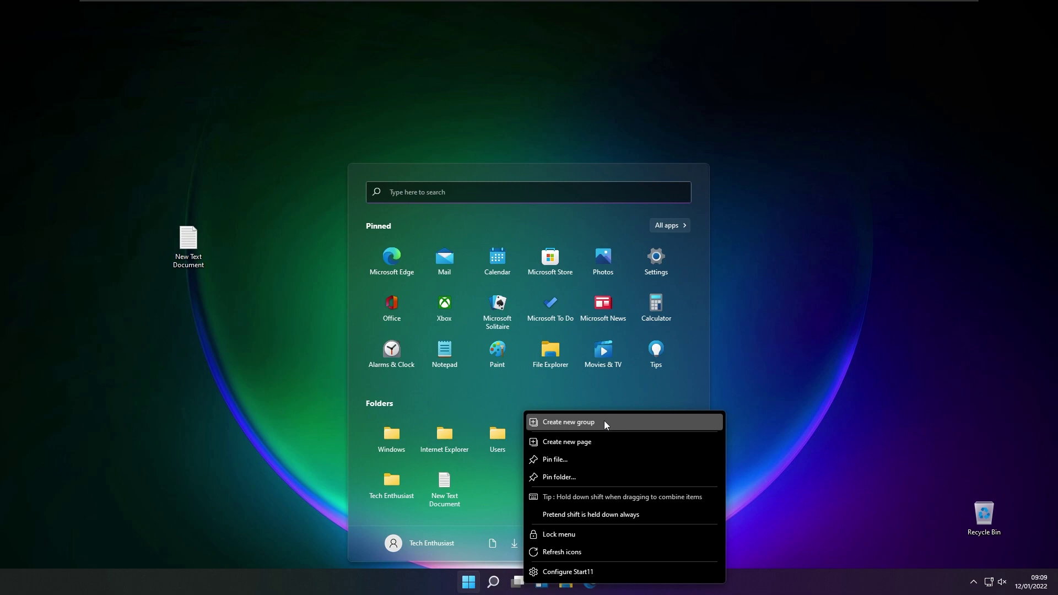
pyautogui.click(604, 421)
pyautogui.scroll(-1, 610, 460)
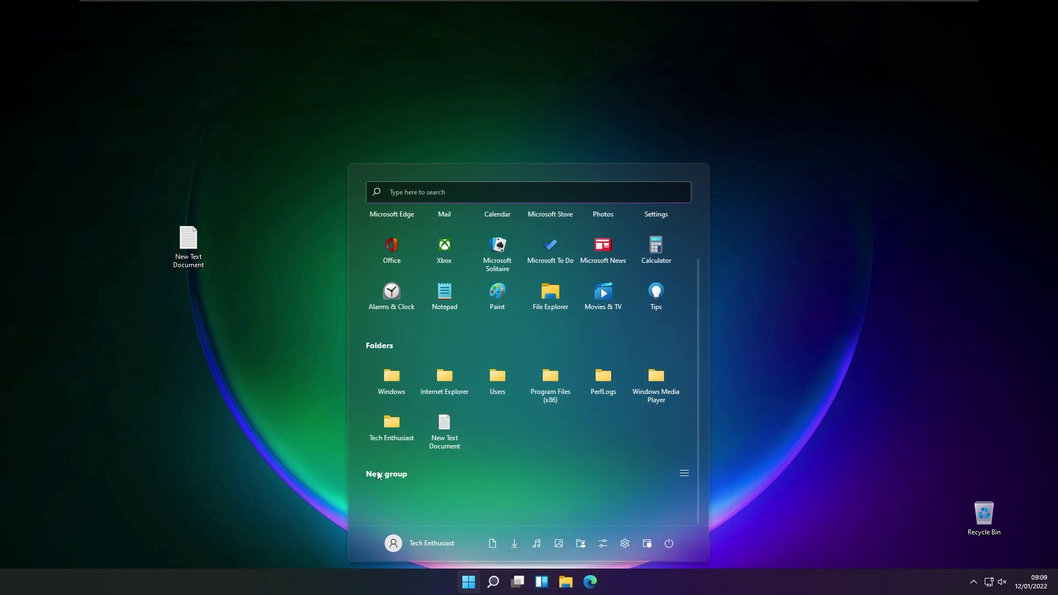
pyautogui.click(404, 477)
pyautogui.hotkey('ctrl', 'a')
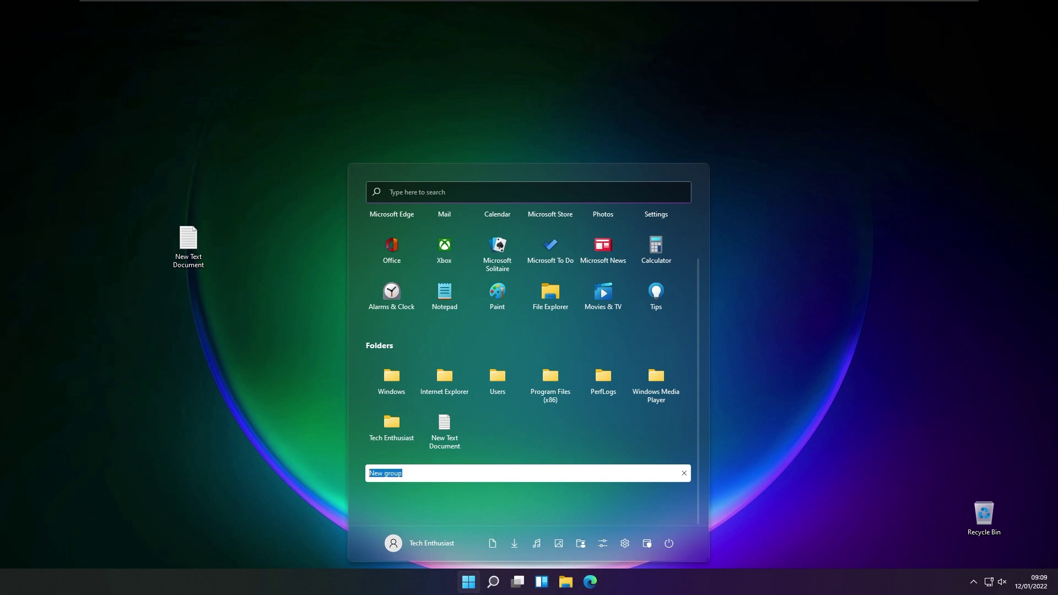
pyautogui.write('Work')
pyautogui.press('Return')
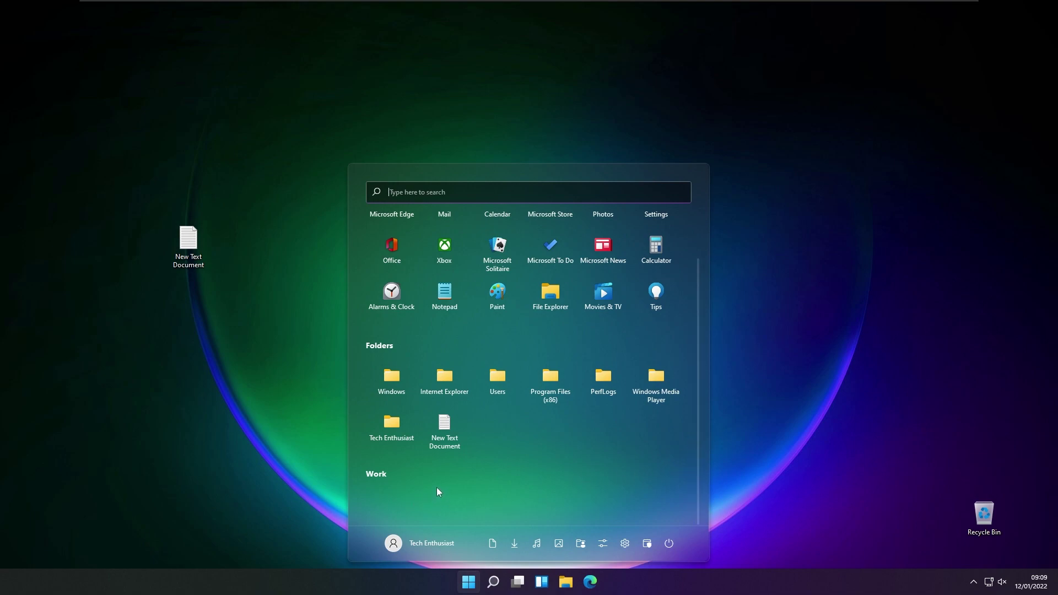
# - Add a second page to the Start menu, then return to the first Pinned page
pyautogui.rightClick(477, 504)
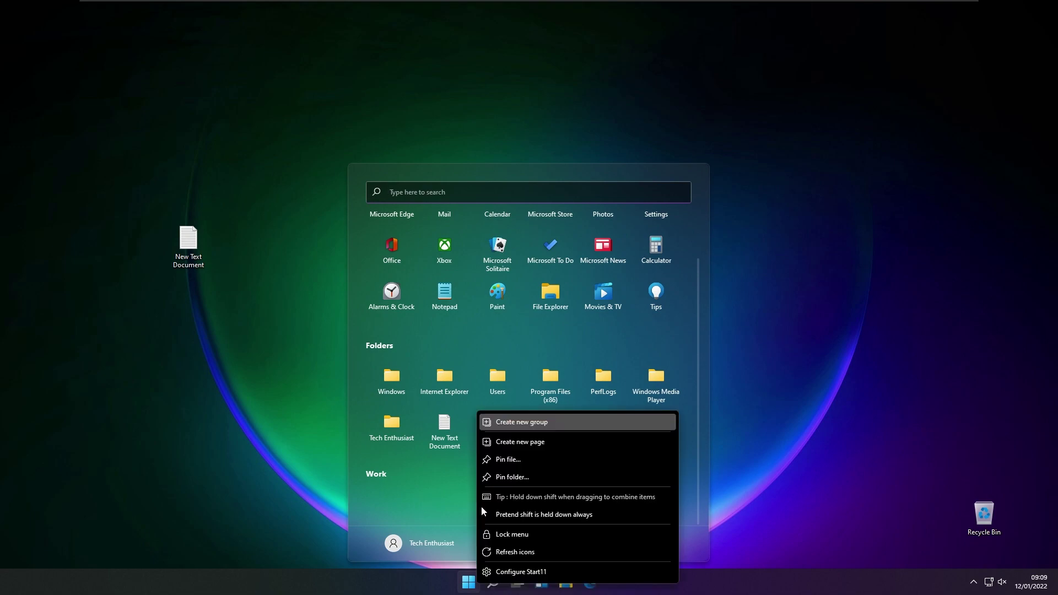
pyautogui.click(551, 442)
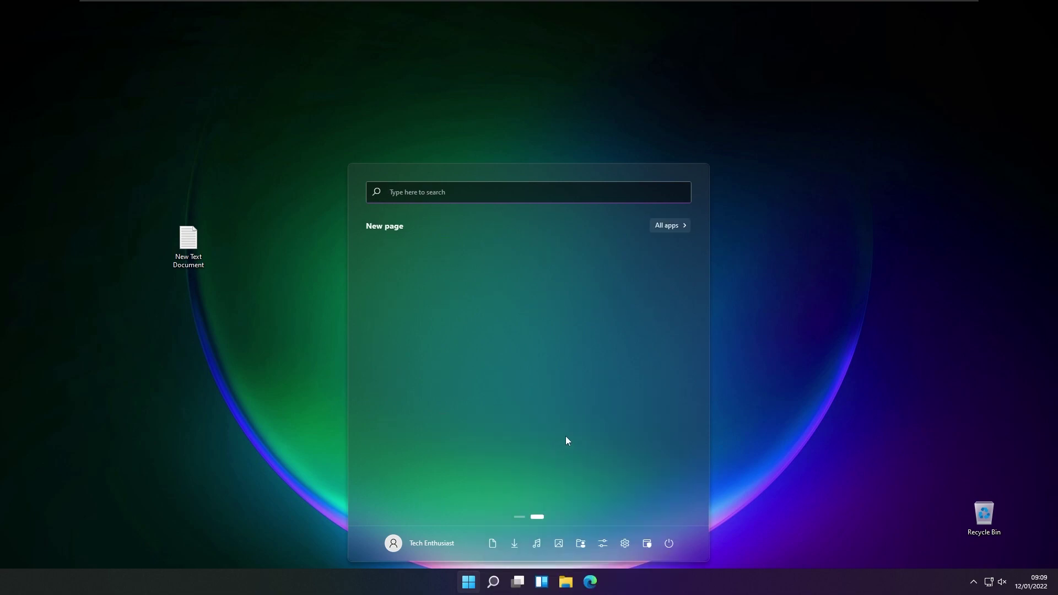
pyautogui.click(520, 517)
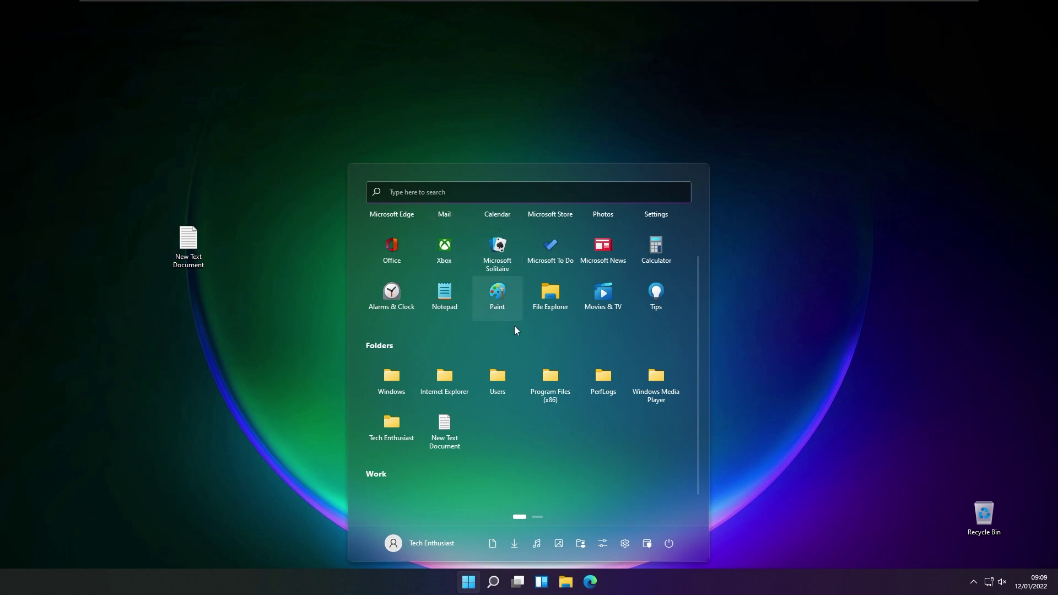
pyautogui.scroll(1, 516, 353)
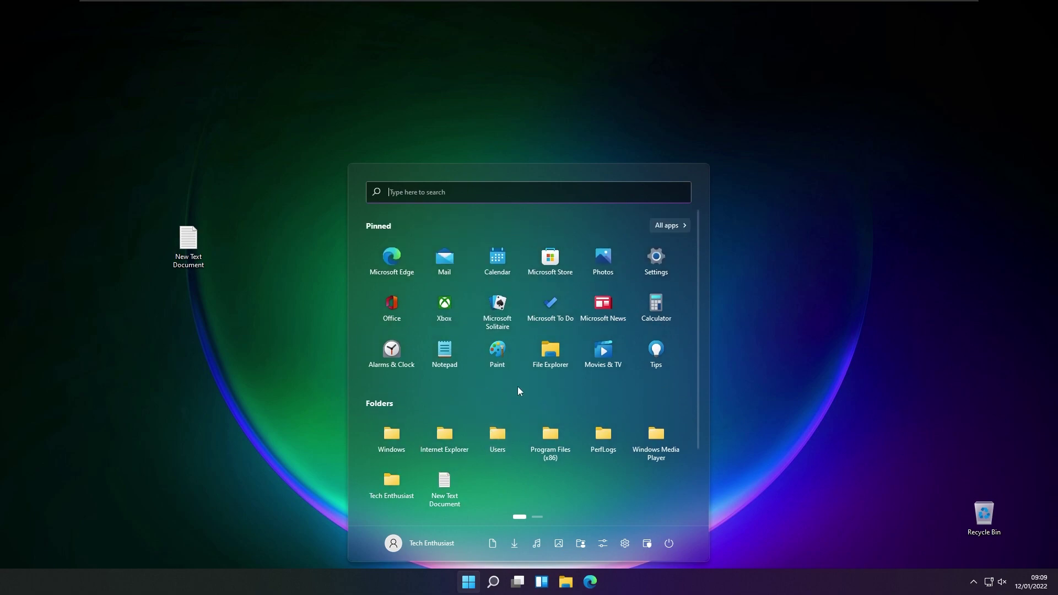
# - Switch to the empty New page and dismiss its layout options without changes
pyautogui.click(536, 517)
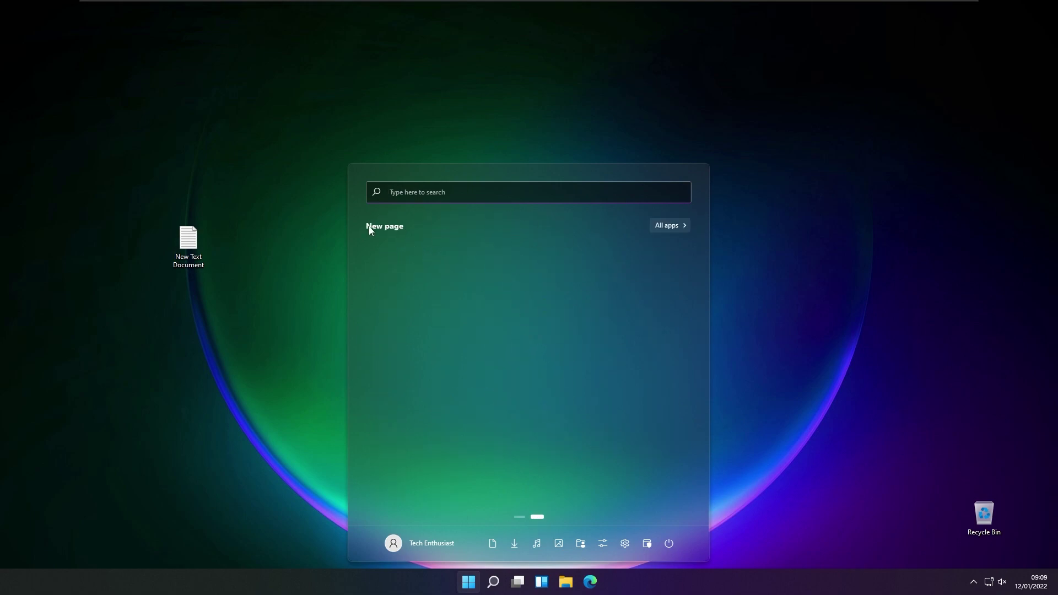
pyautogui.rightClick(436, 292)
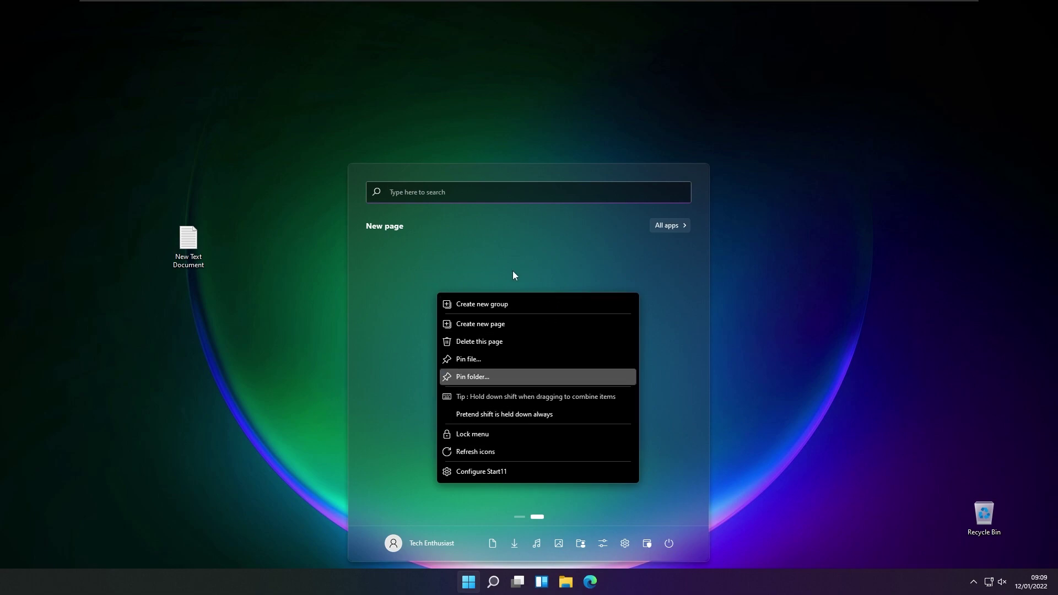
pyautogui.click(456, 243)
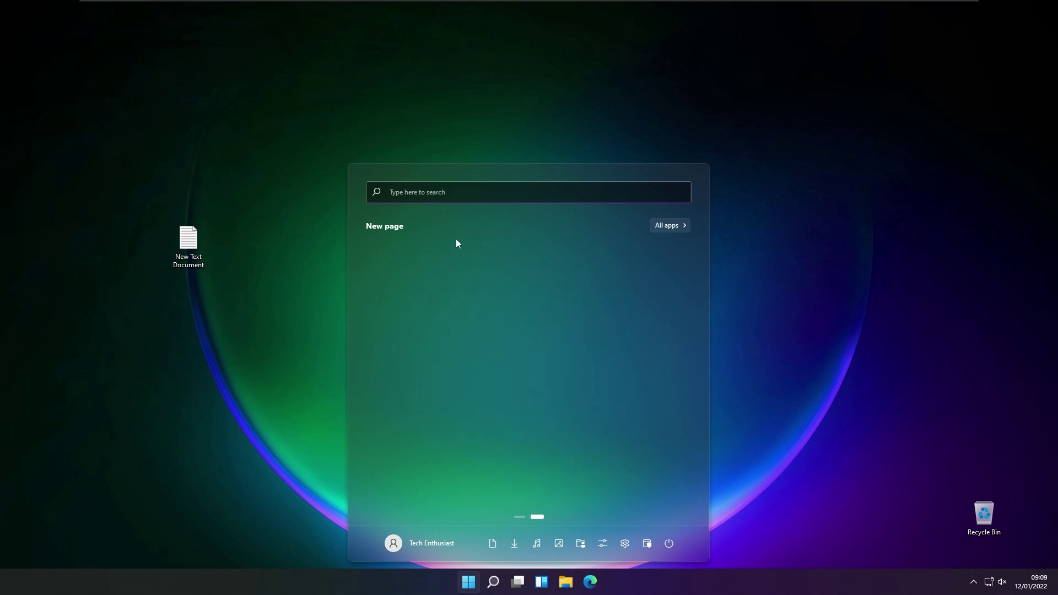
# - Toggle between the two page dots, ending on the first page with Tech Enthusiast and New Text Document
pyautogui.click(521, 517)
pyautogui.click(537, 517)
pyautogui.click(521, 518)
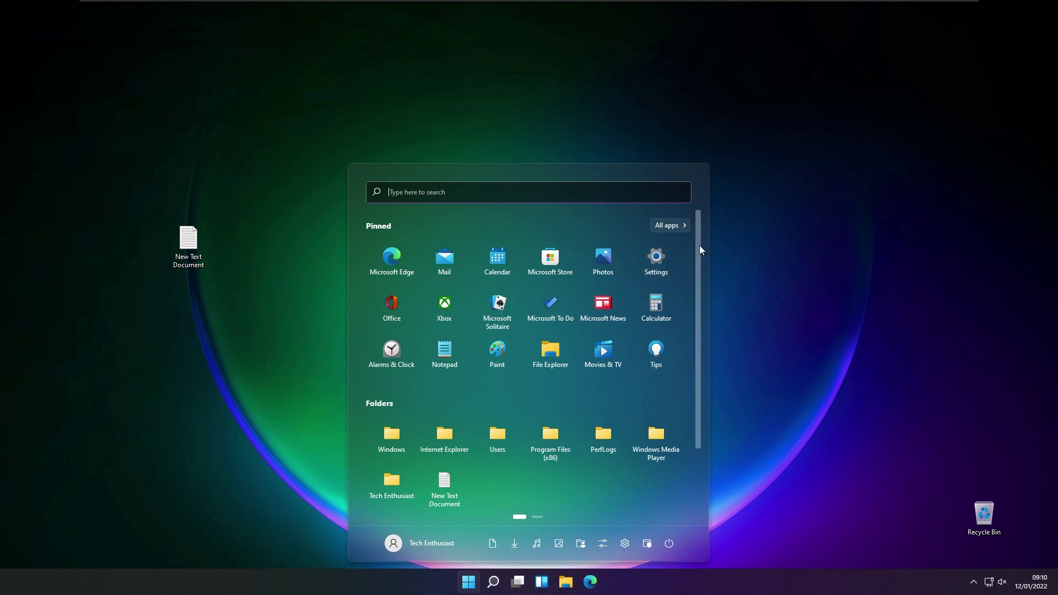
pyautogui.moveTo(698, 251)
pyautogui.mouseDown()
pyautogui.moveTo(700, 335)
pyautogui.moveTo(702, 253)
pyautogui.mouseUp()
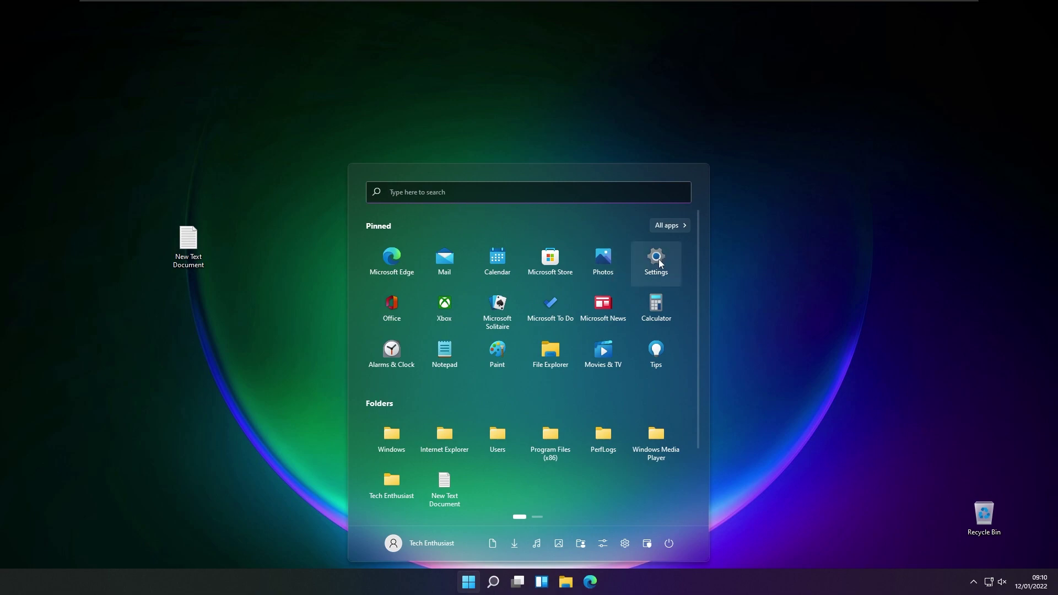
pyautogui.click(537, 517)
pyautogui.click(519, 517)
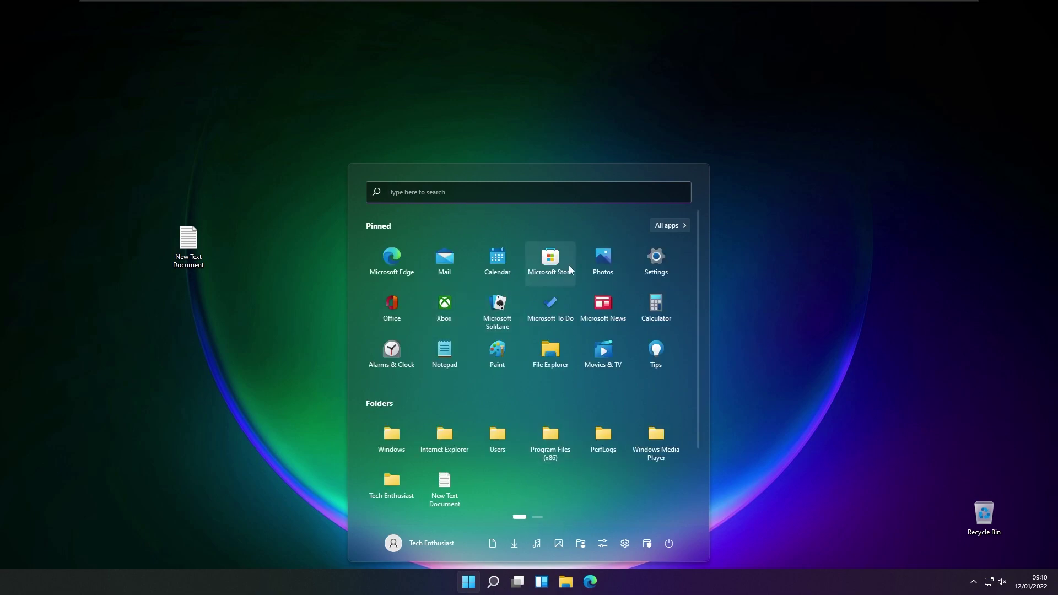